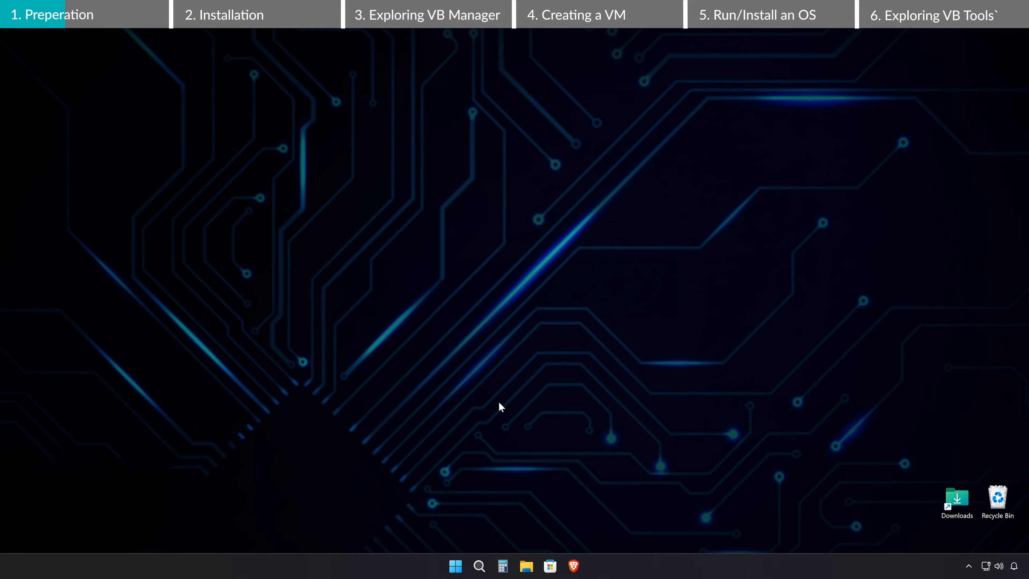
Step: In the Brave browser, search the web for "virtualbox" and open the official Oracle VirtualBox website
click(574, 567)
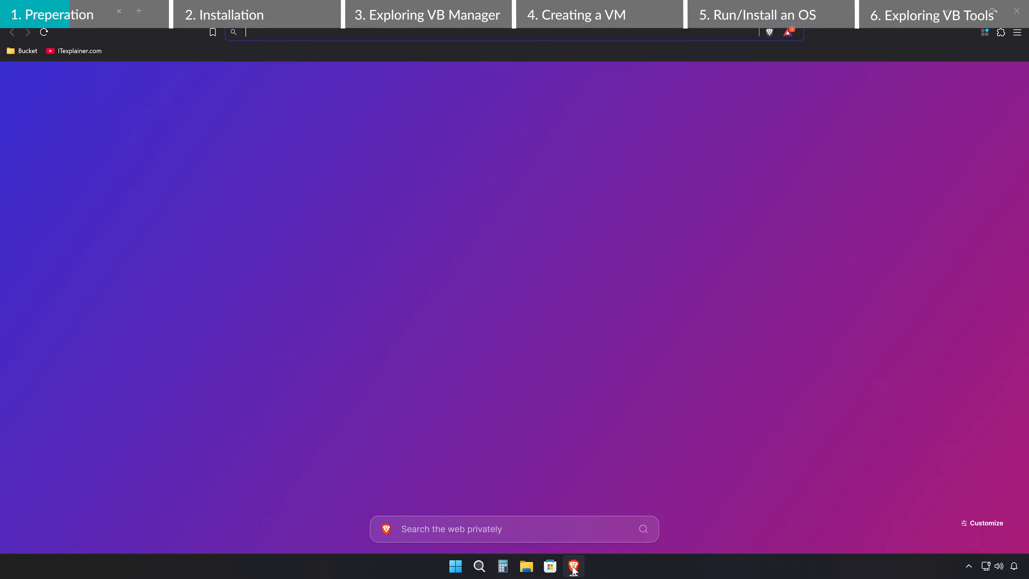
click(545, 528)
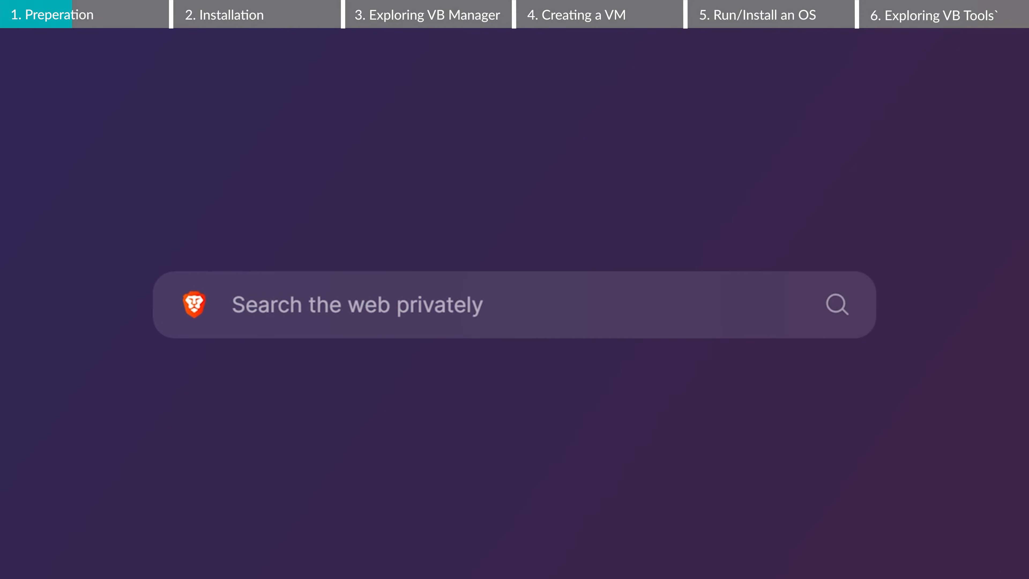
text(virtualbox)
key(Return)
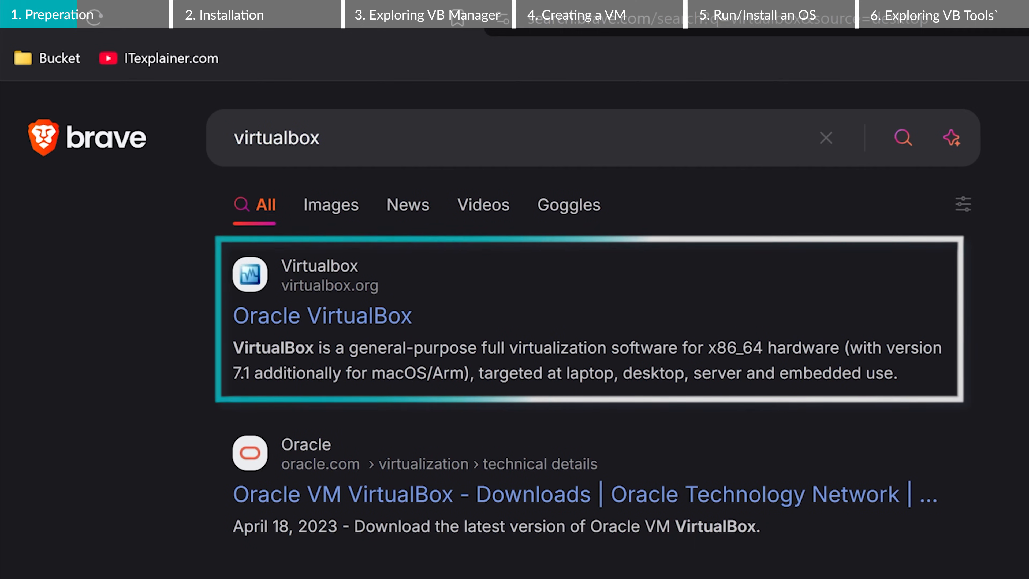
click(387, 322)
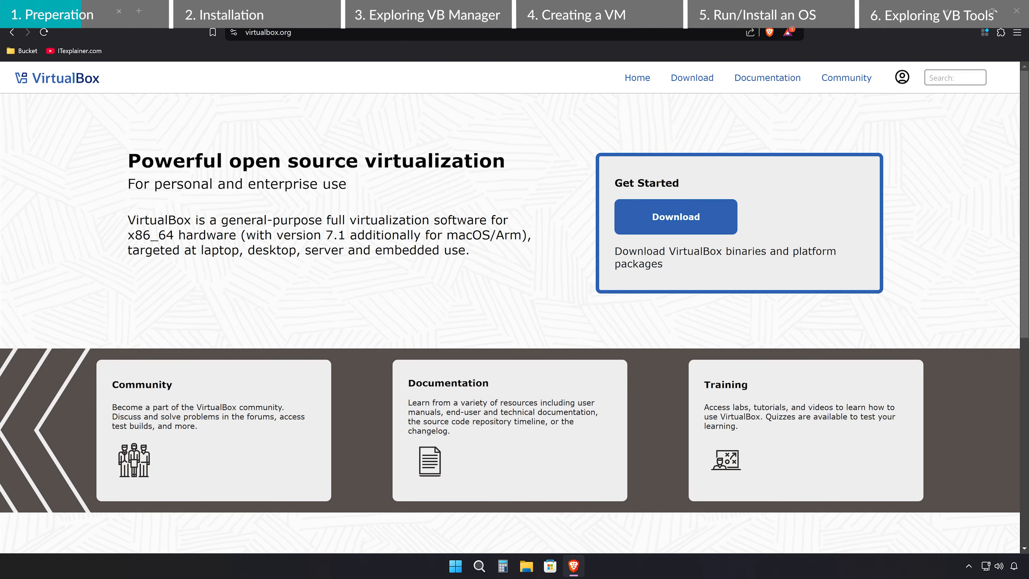
Step: Download the VirtualBox 7.1.4 platform package for Windows hosts, saving VirtualBox-7.1.4-165100-Win.exe in the Downloads folder
click(667, 222)
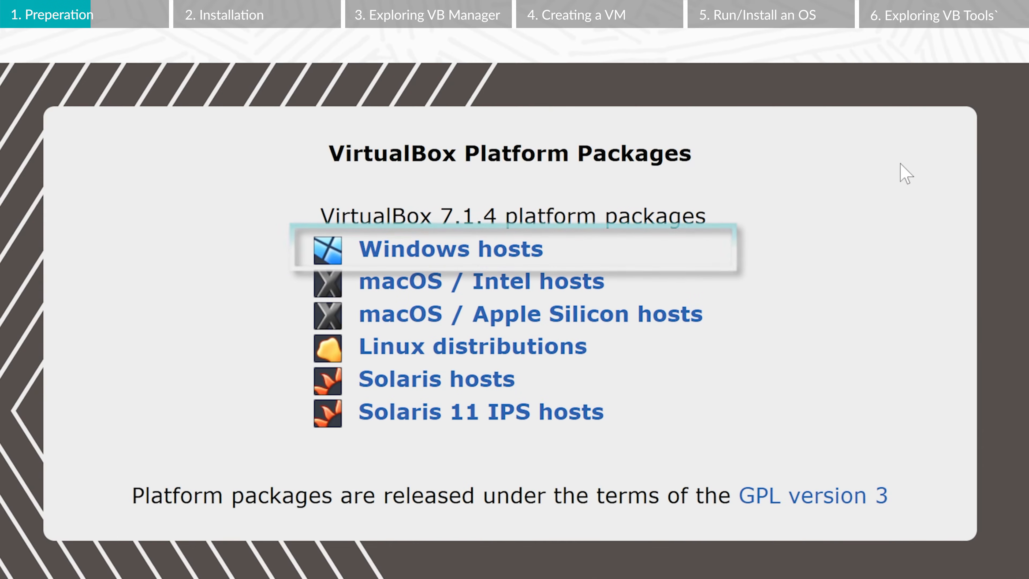
click(536, 256)
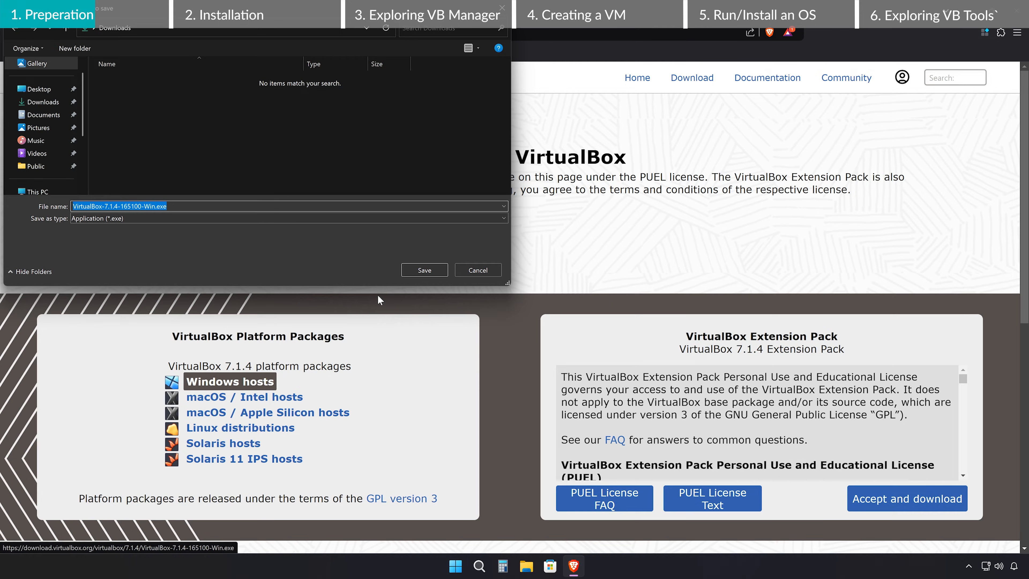
click(407, 272)
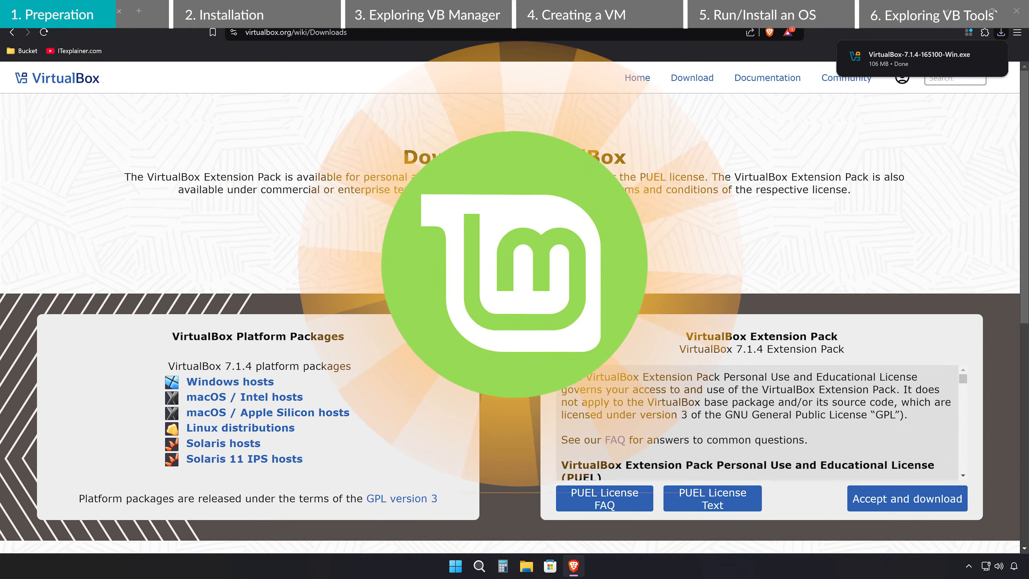
Step: Search for "linux mint" in a new browser tab and open the Linux Mint home page
click(138, 11)
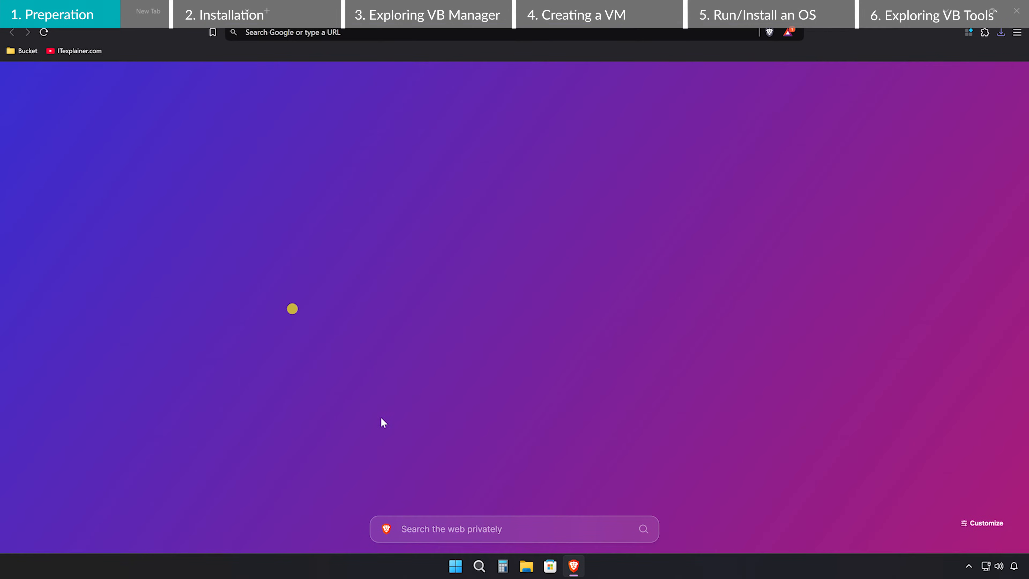
click(467, 527)
text(linux mint)
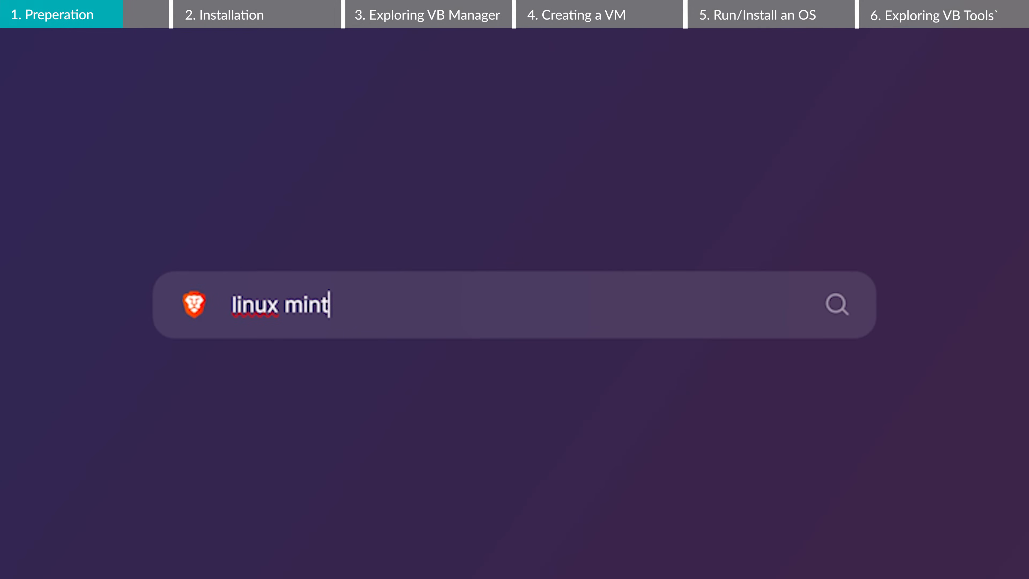
key(Return)
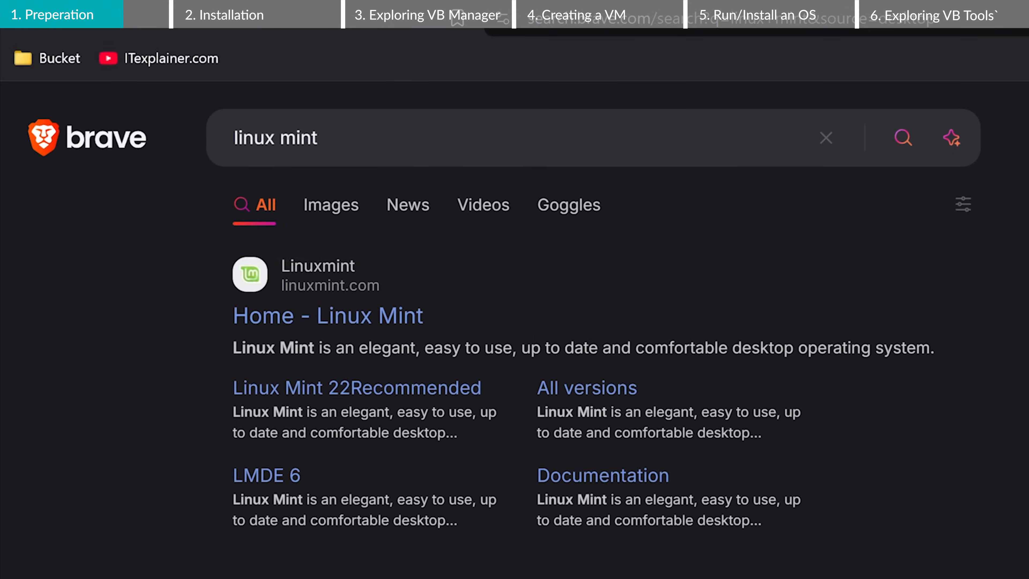
click(387, 324)
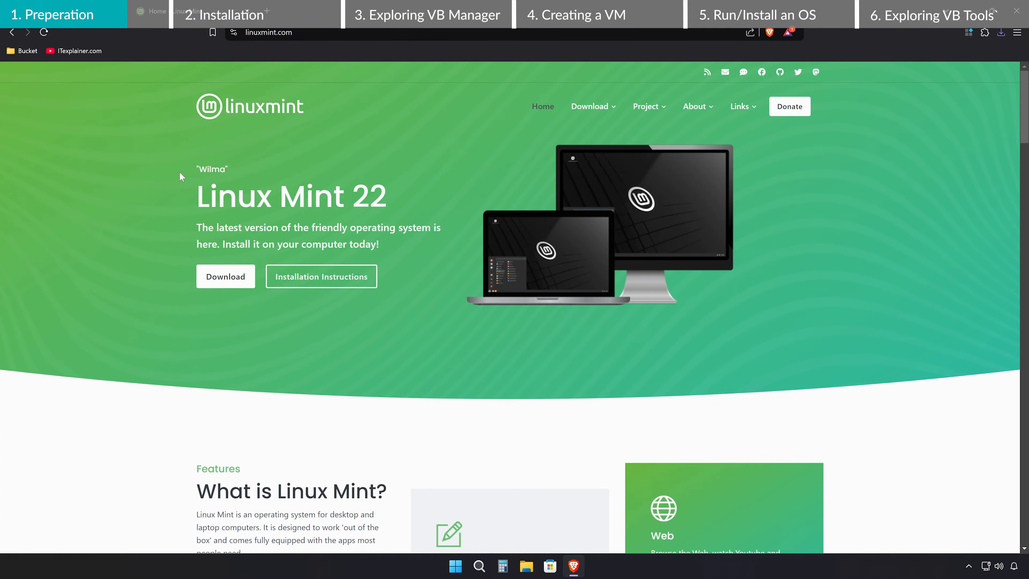
Step: Go to the Linux Mint 22 downloads and choose the Cinnamon Edition
click(224, 279)
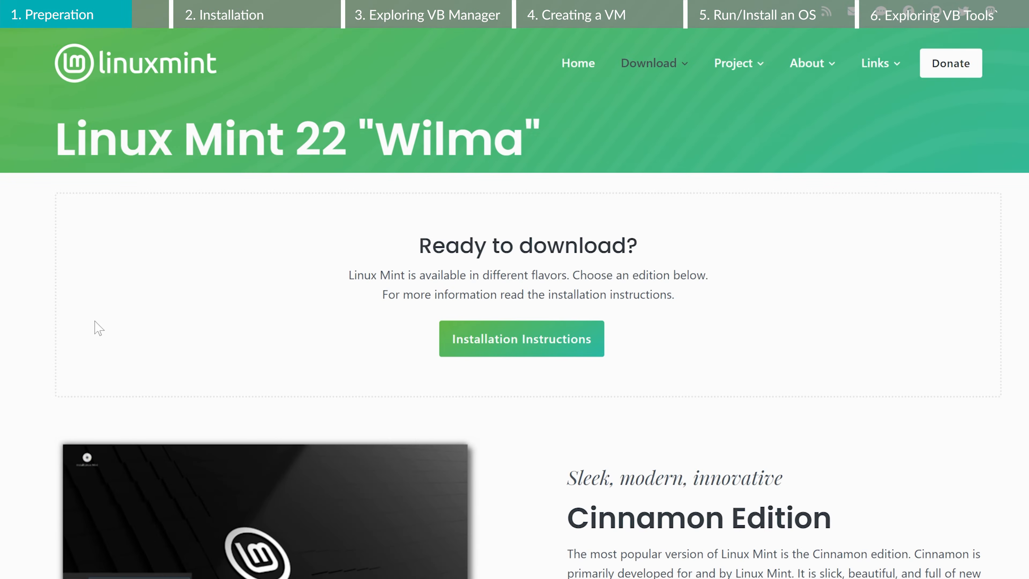
scroll(99, 328, down, 5)
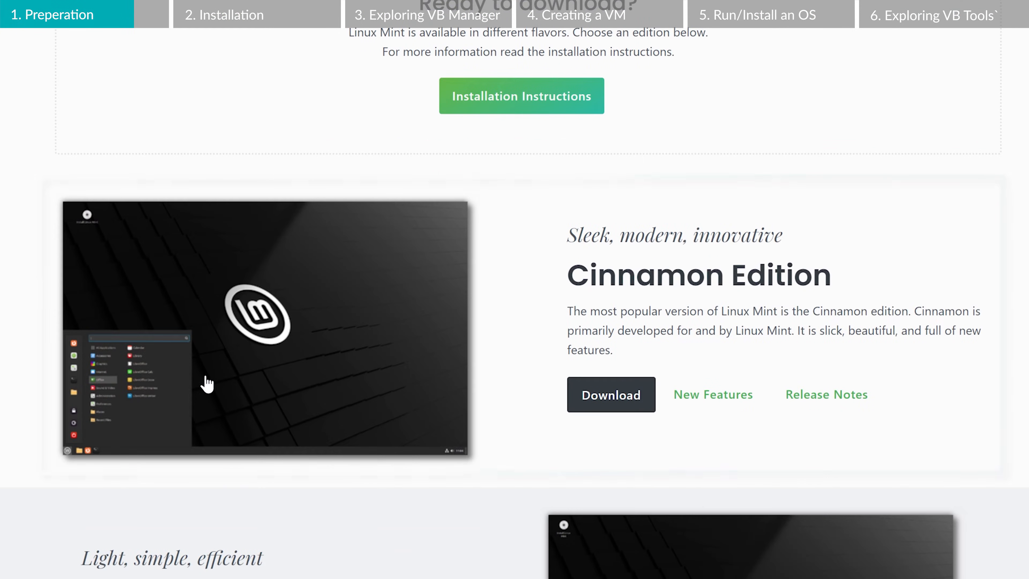
click(601, 397)
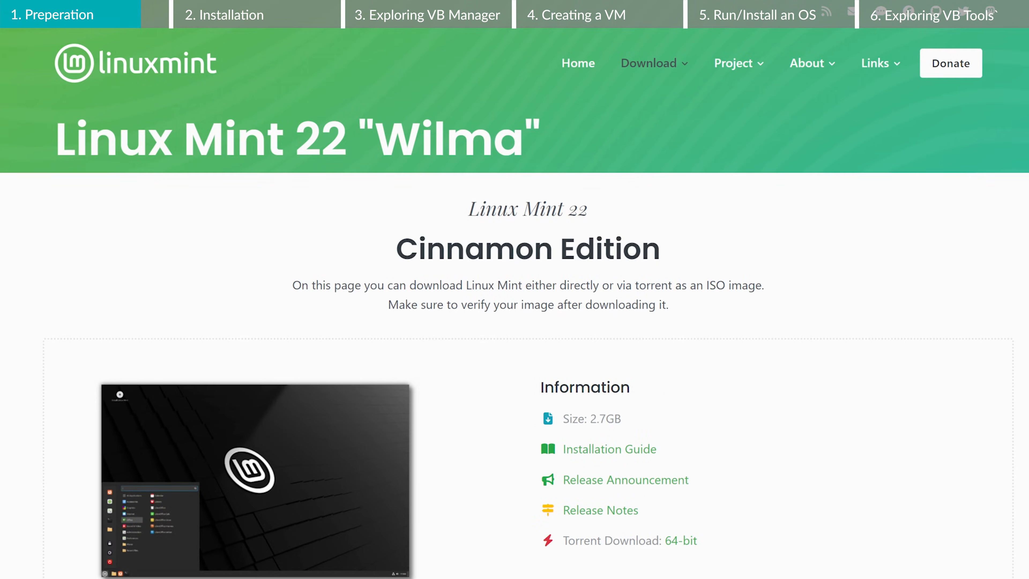
Step: Download linuxmint-22-cinnamon-64bit.iso from the worldwide Cicku mirror into the Downloads folder and check the browser's downloads
scroll(598, 388, down, 8)
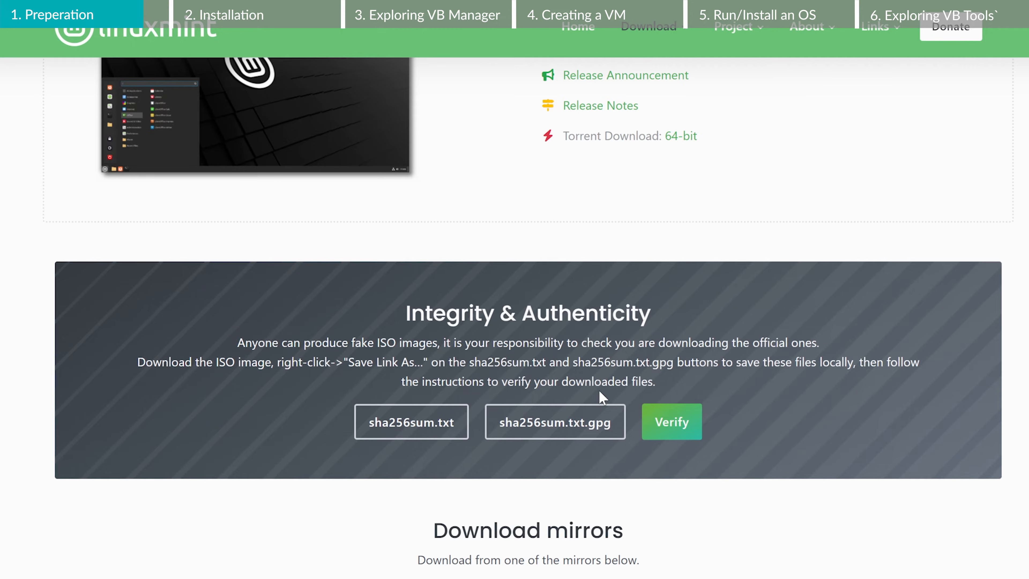
scroll(598, 388, down, 7)
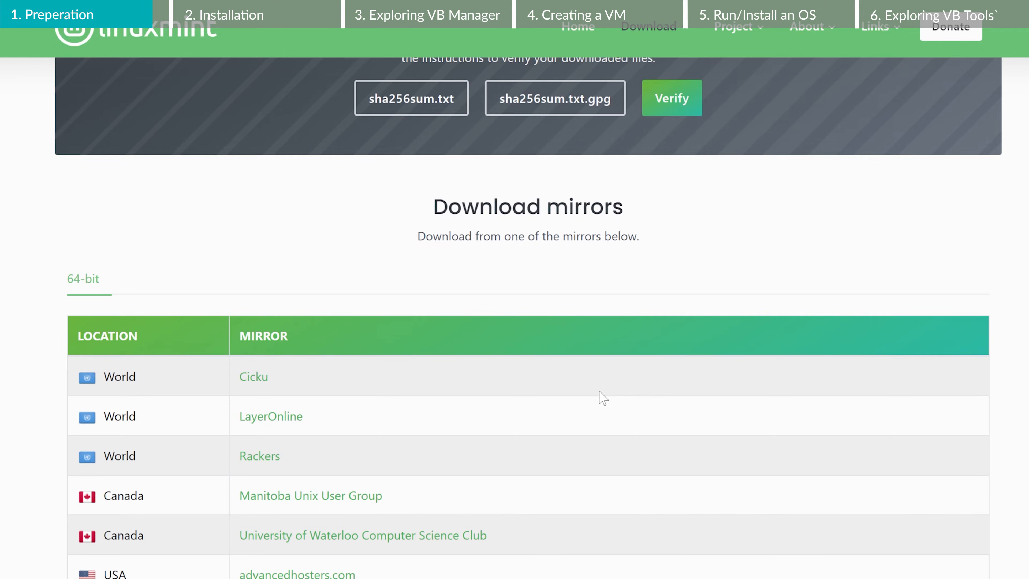
click(254, 380)
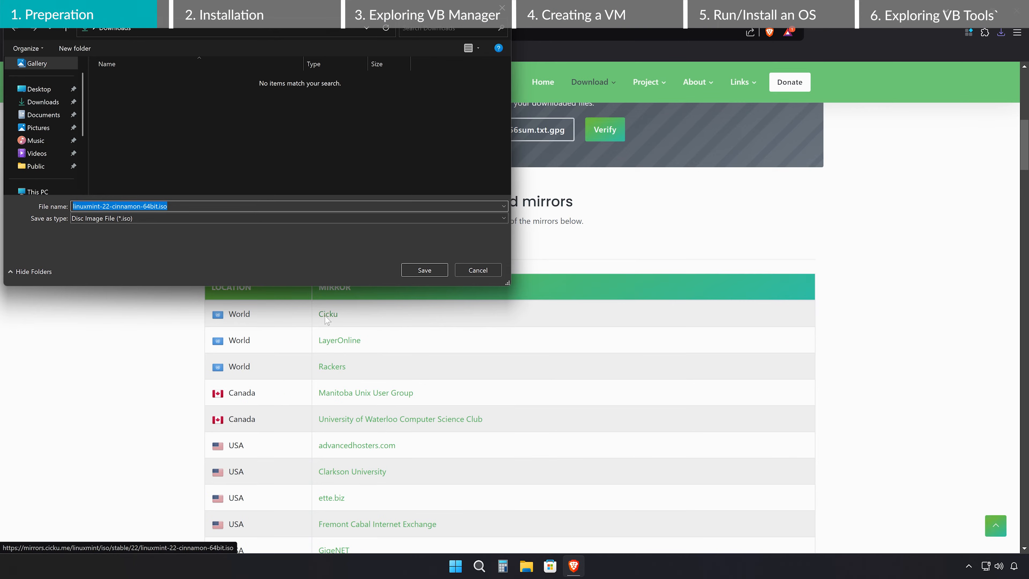
click(417, 268)
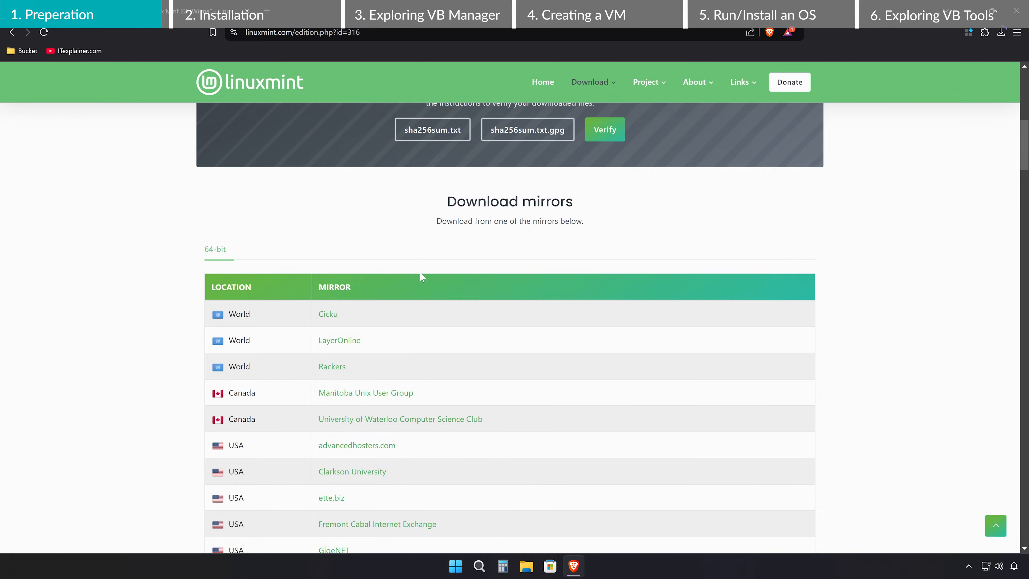
click(1003, 36)
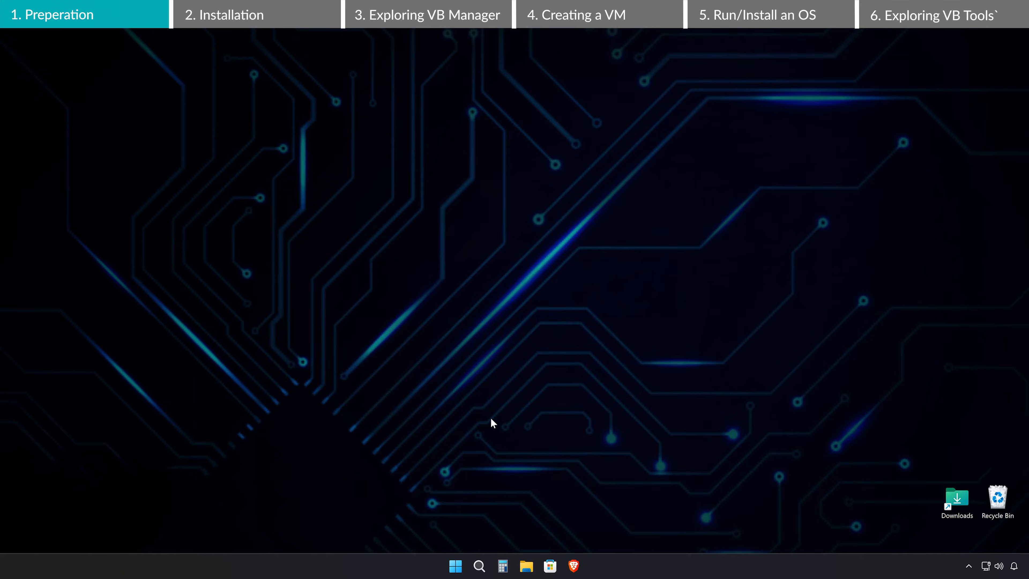
Step: In File Explorer, open the Downloads folder and run the VirtualBox-7.1.4-165100-Win.exe installer
key(super+e)
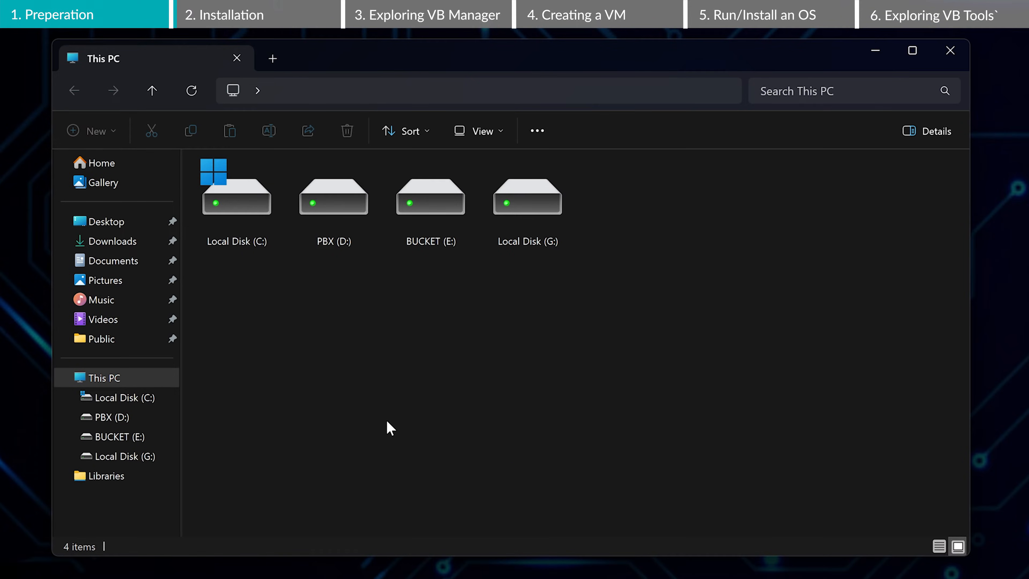
click(106, 244)
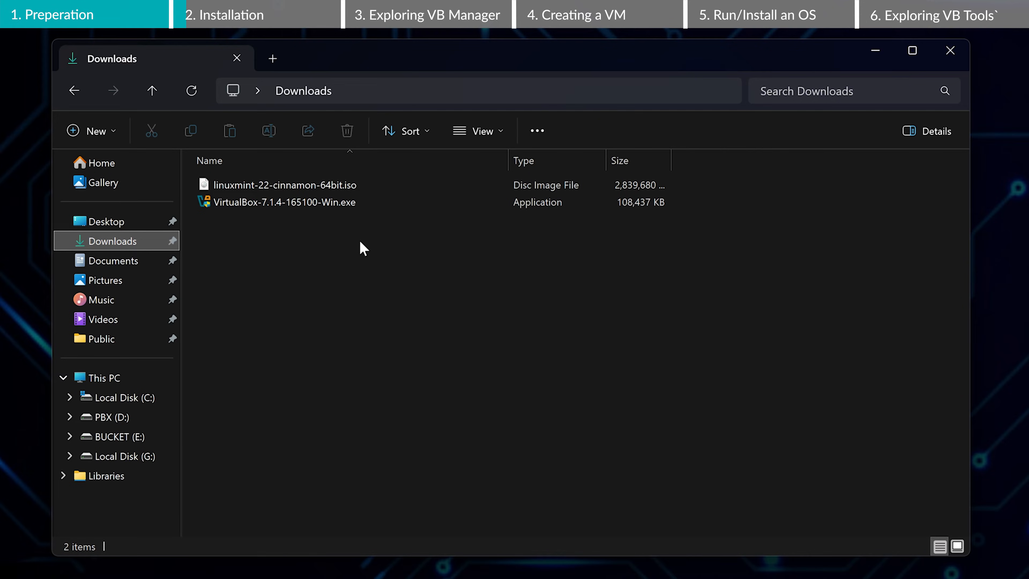
double_click(322, 202)
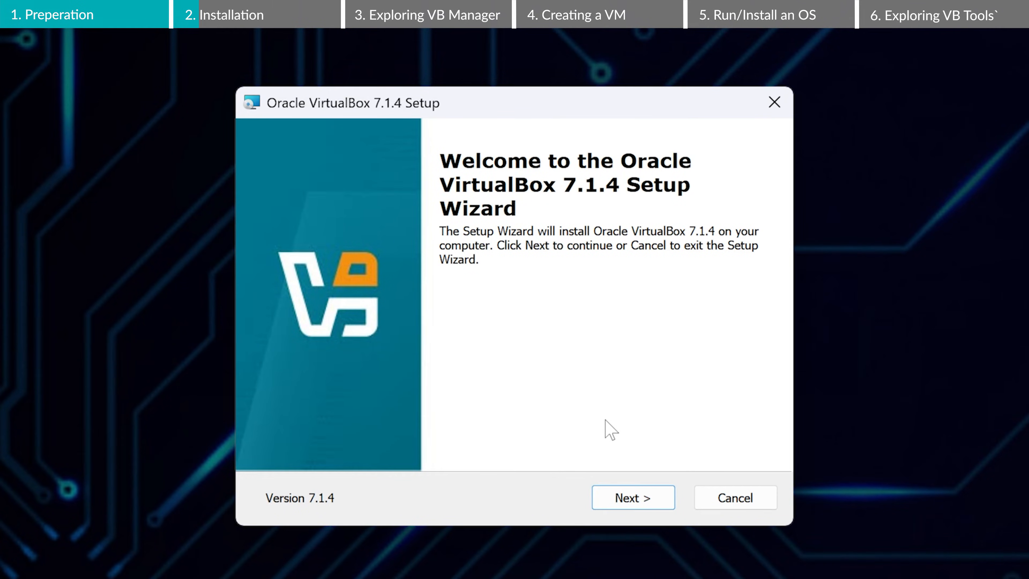
Step: Begin the VirtualBox setup wizard and accept the terms of the License Agreement
click(627, 496)
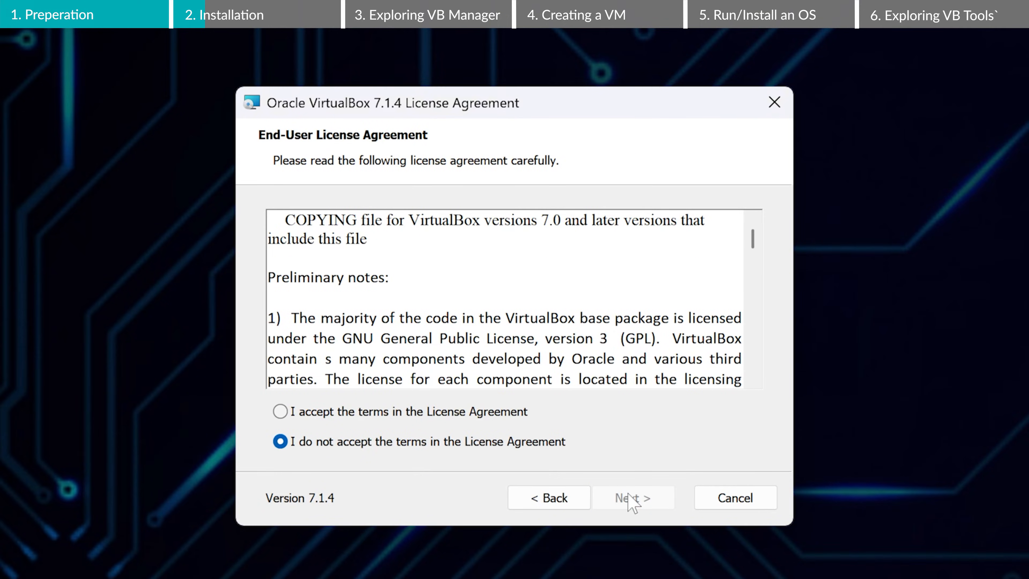
click(284, 415)
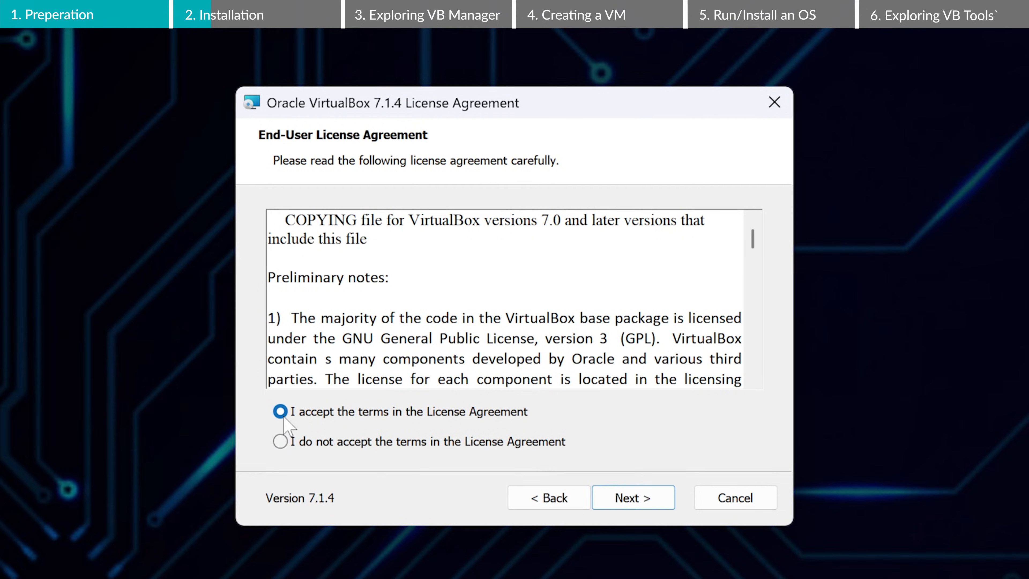
click(648, 501)
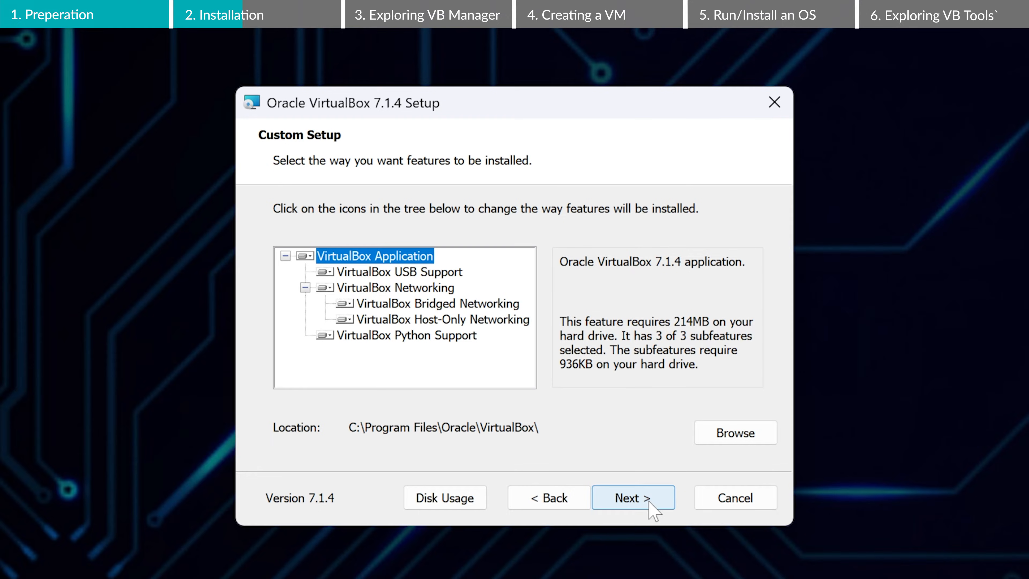
Step: Keep the default features and install location, and agree to proceed past the network interface and missing Python dependency warnings
click(649, 501)
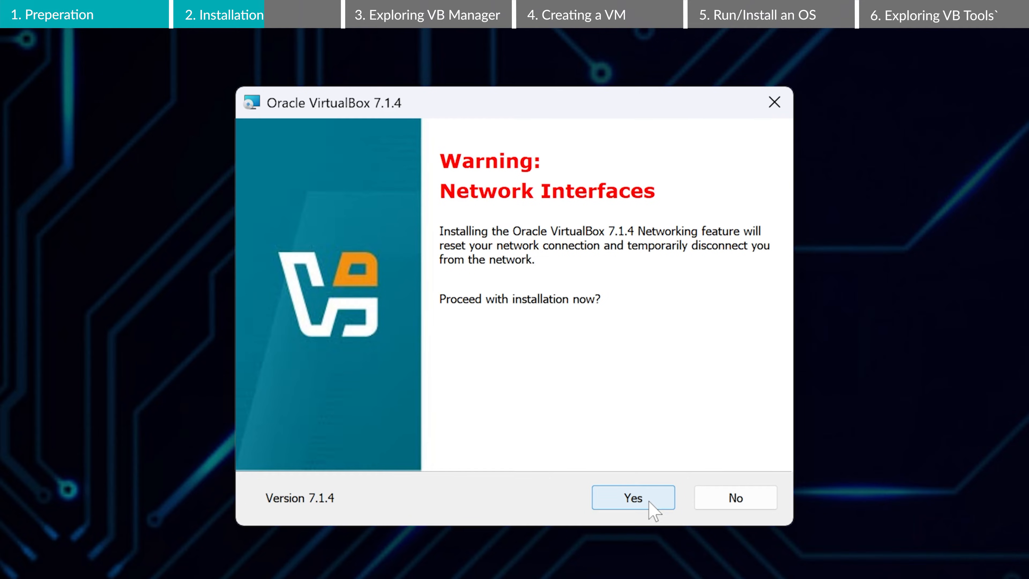
click(649, 501)
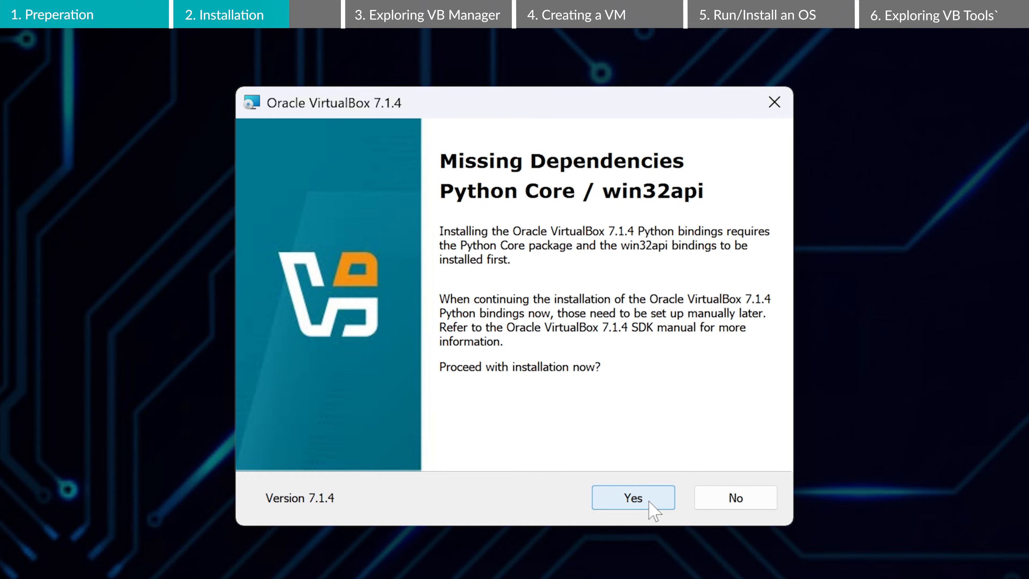
click(648, 501)
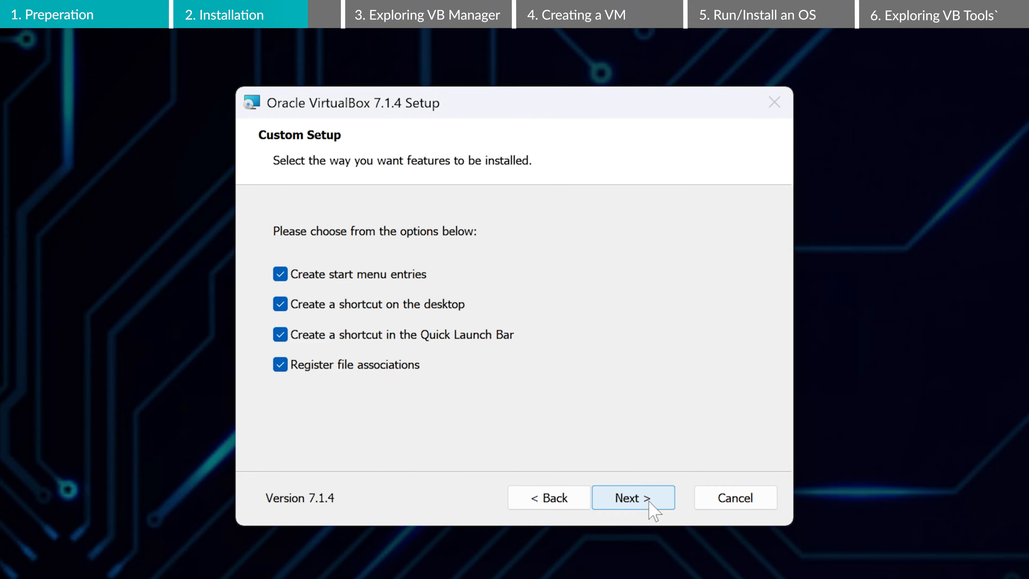
Step: Install VirtualBox with all shortcut and file association options kept, and finish the setup with VirtualBox set to start
click(648, 501)
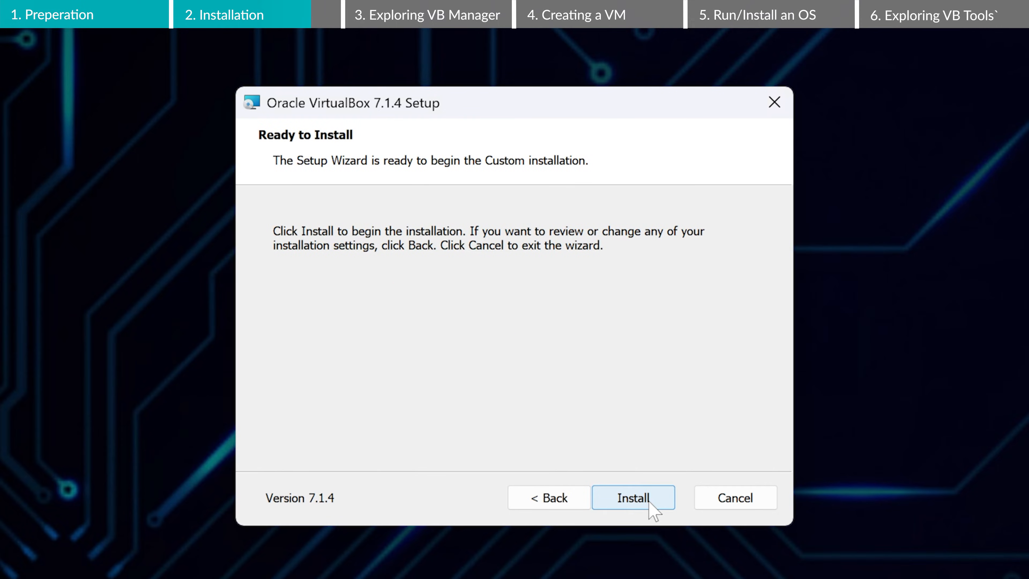
click(648, 502)
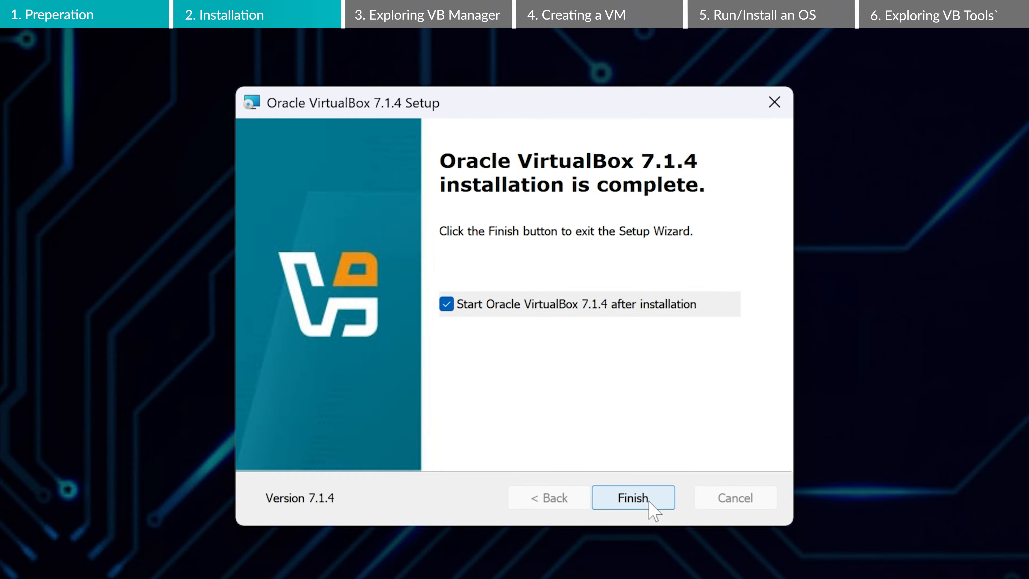
click(632, 498)
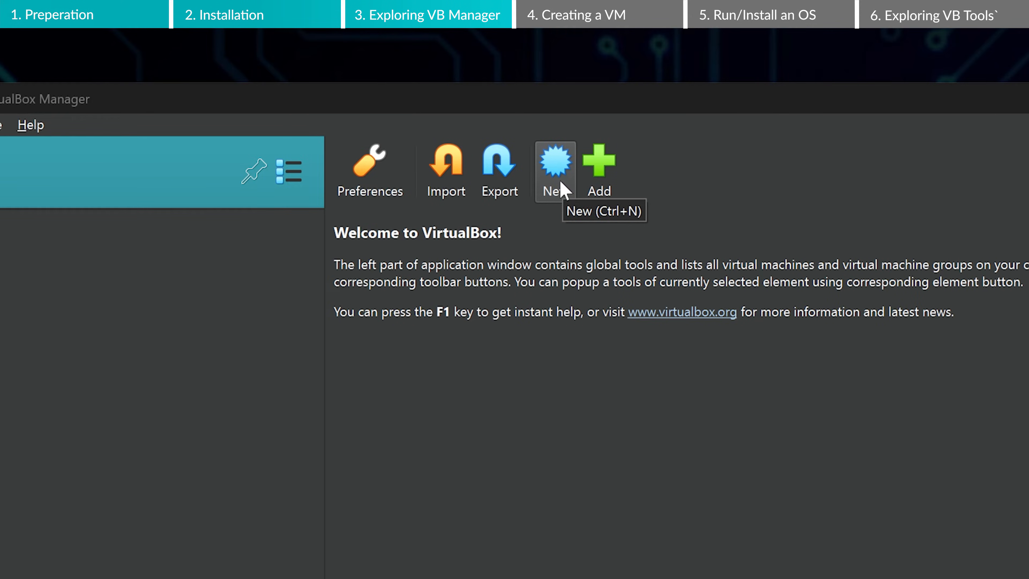
Step: Start creating a new virtual machine in VirtualBox Manager and name it Mint
click(561, 183)
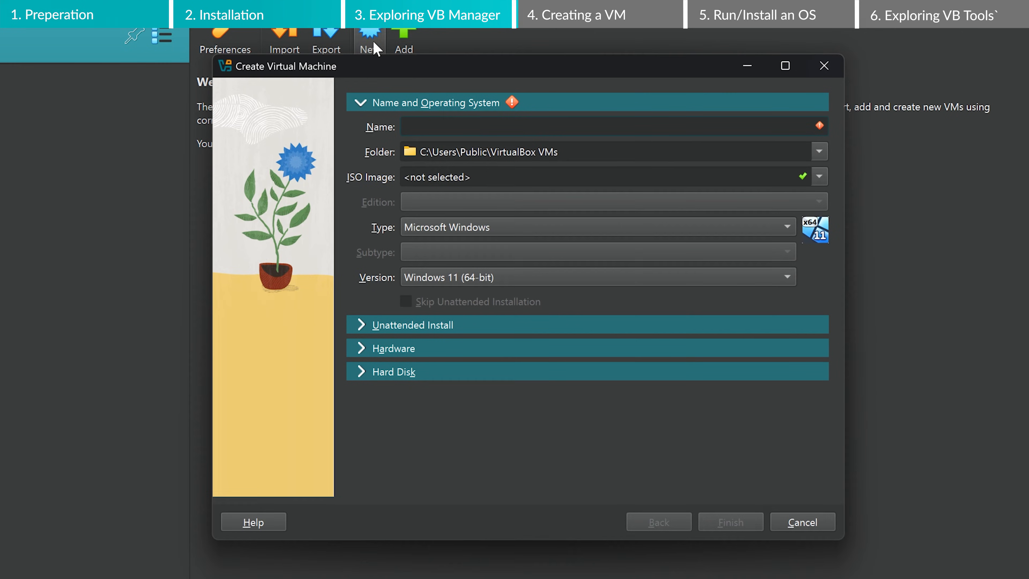
click(429, 124)
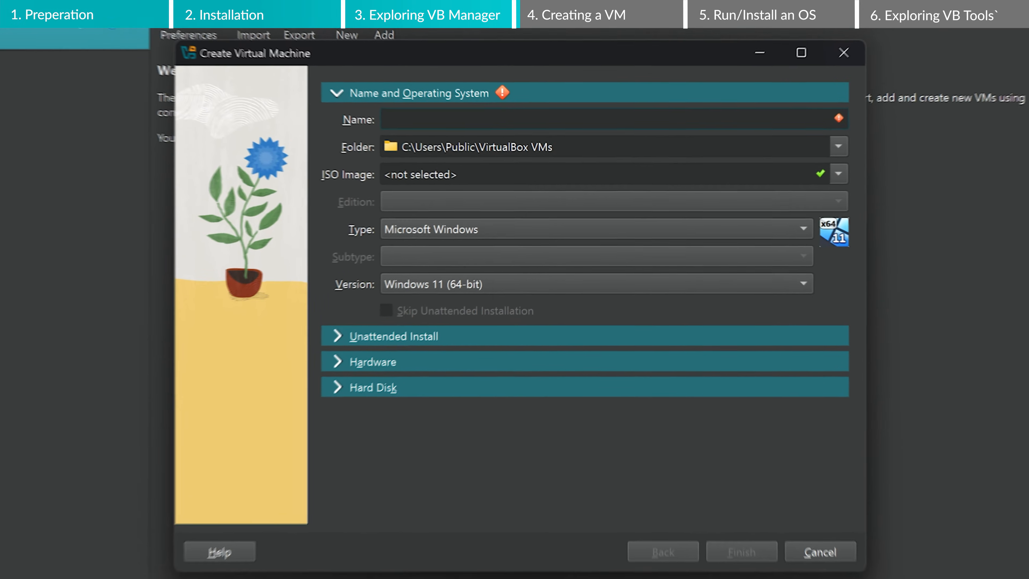
text(Mib)
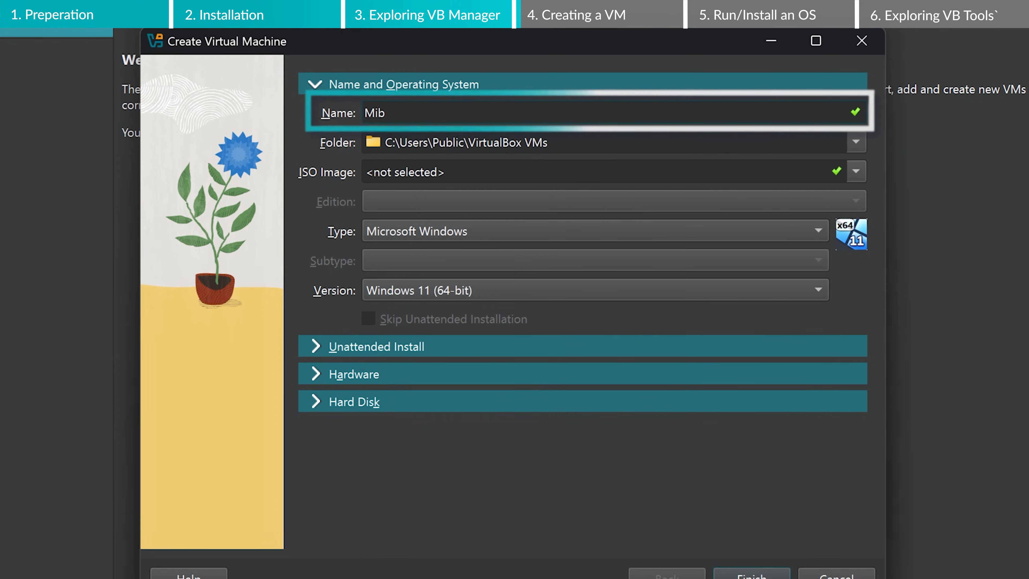
key(BackSpace)
text(nt)
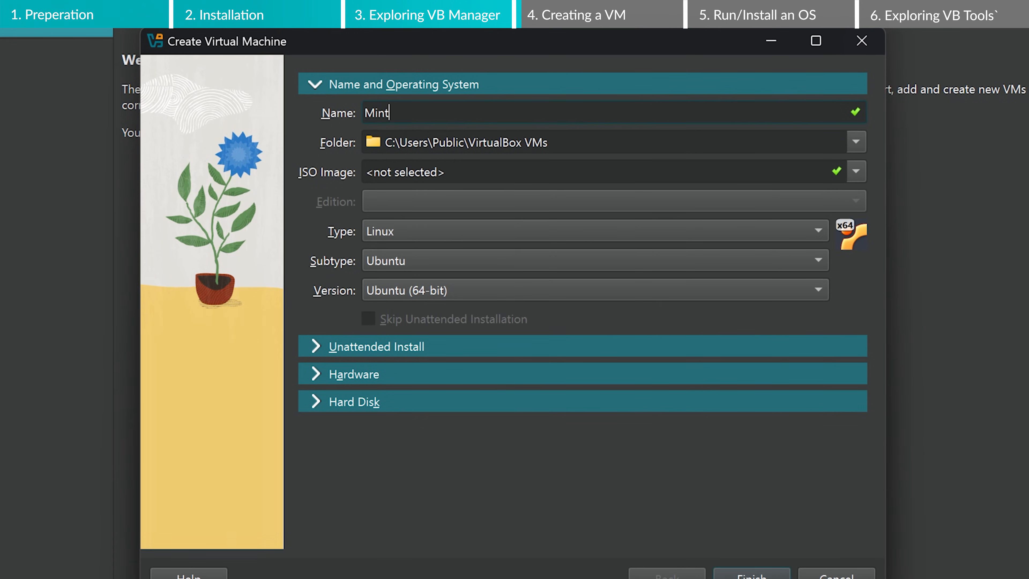
Step: Complete the machine name as Mintx64 and choose linuxmint-22-cinnamon-64bit.iso from Downloads as its ISO image, keeping the type Linux
text(x64)
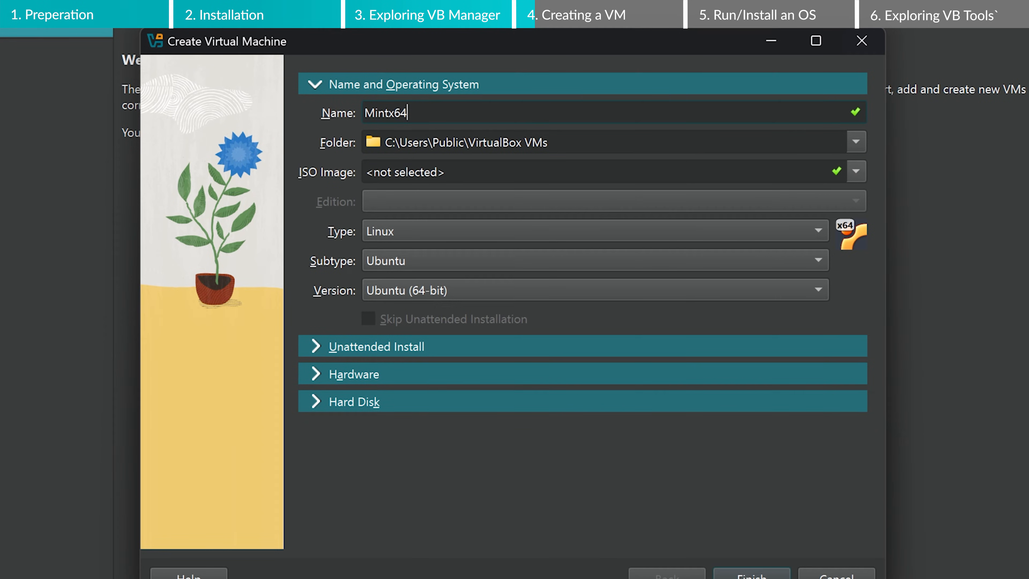
click(859, 172)
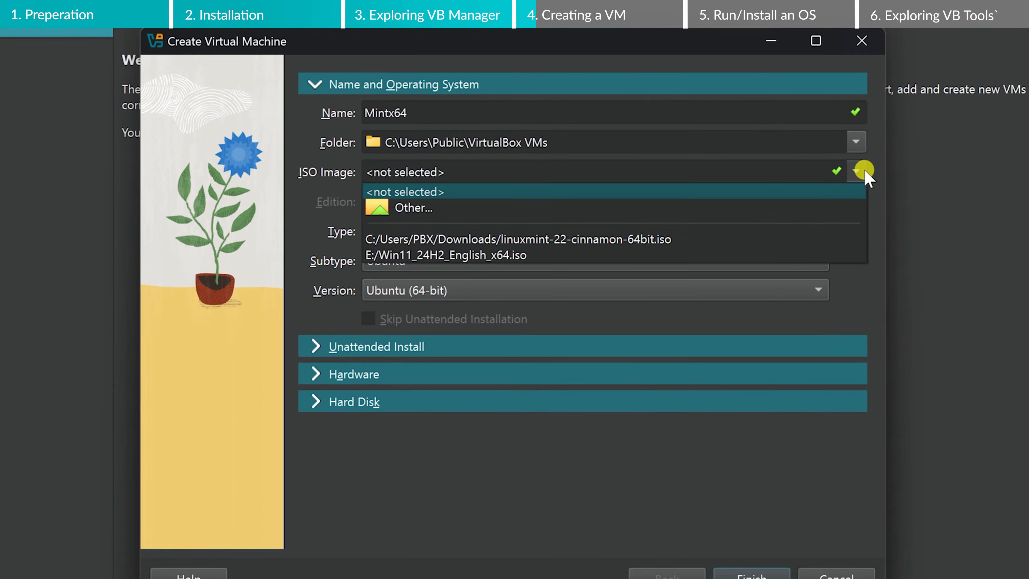
click(744, 208)
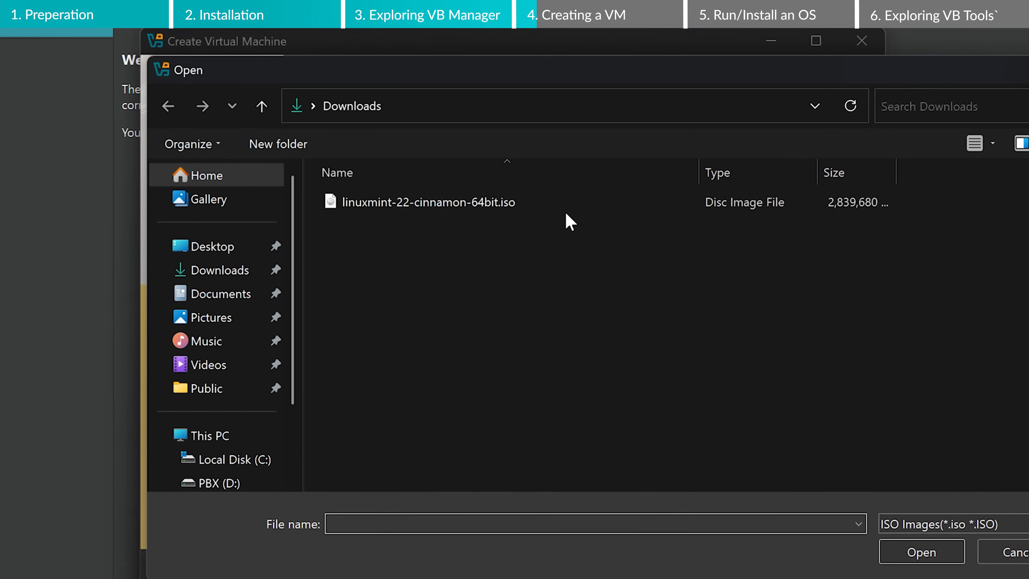
click(469, 204)
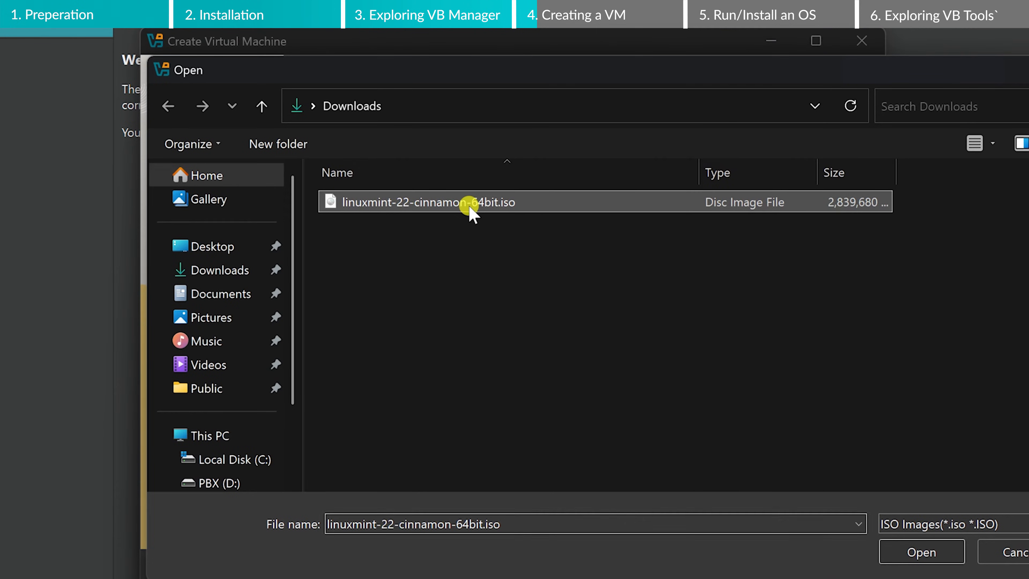
click(920, 550)
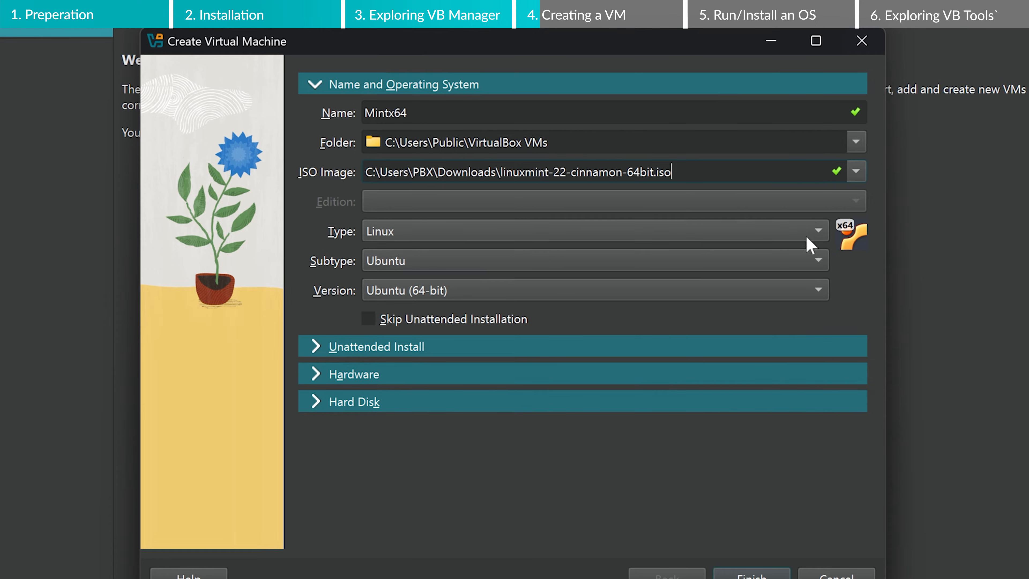
click(817, 225)
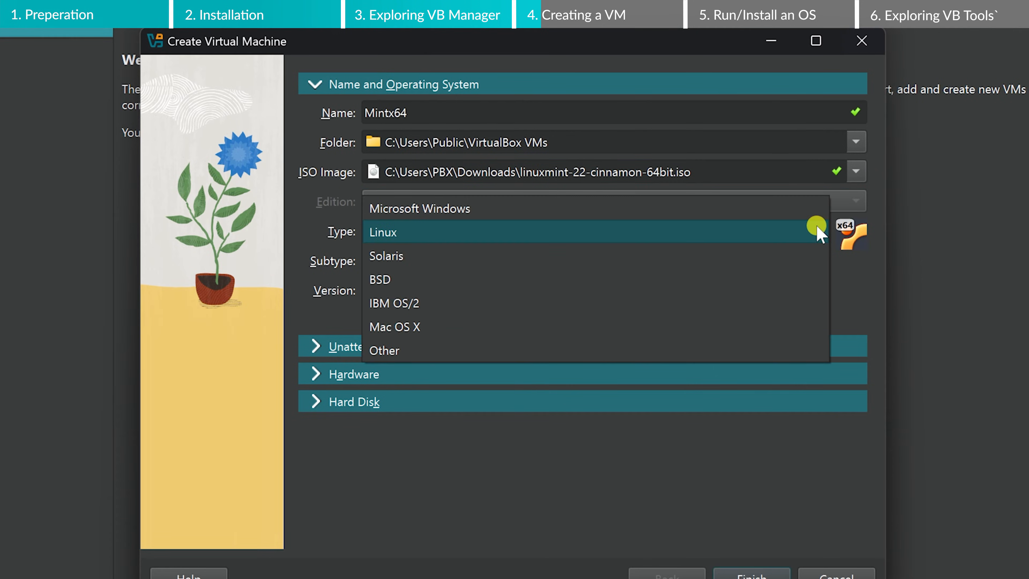
click(816, 229)
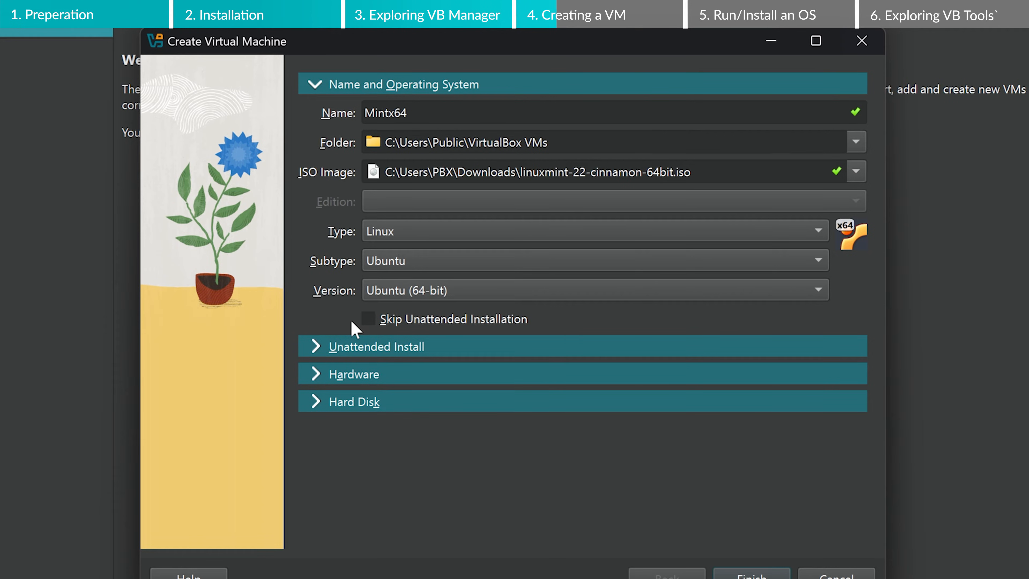
Step: Reveal the preset passwords in the unattended install settings and enable Guest Additions
click(314, 347)
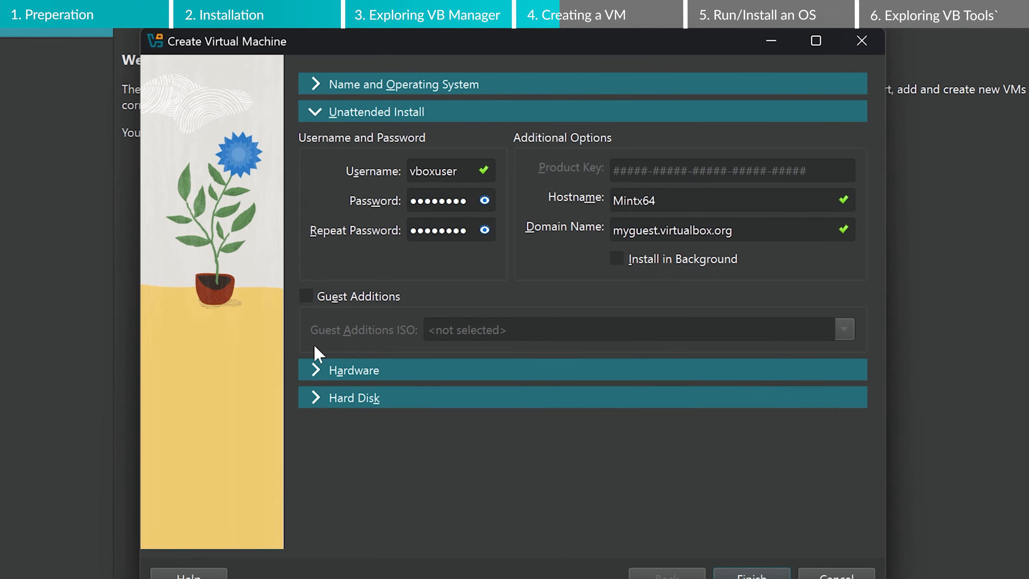
click(488, 201)
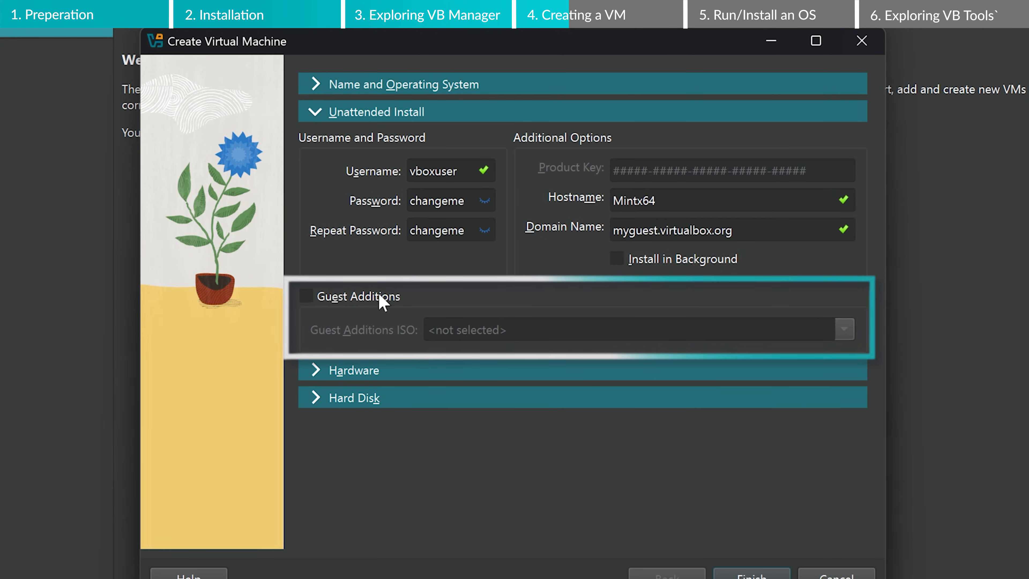
click(306, 296)
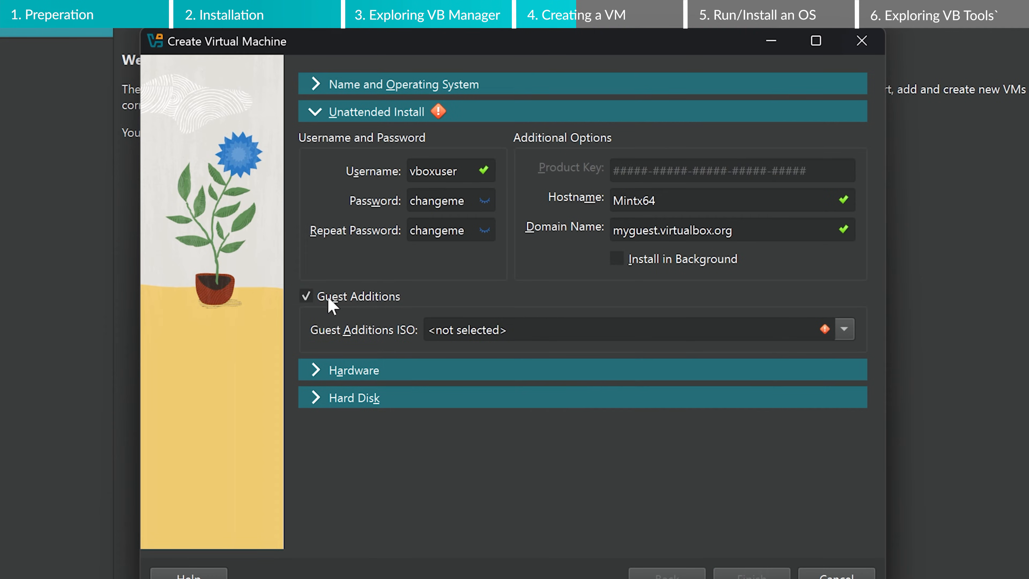
Step: Choose VBoxGuestAdditions.iso from C:\Program Files\Oracle\VirtualBox as the Guest Additions ISO
click(846, 329)
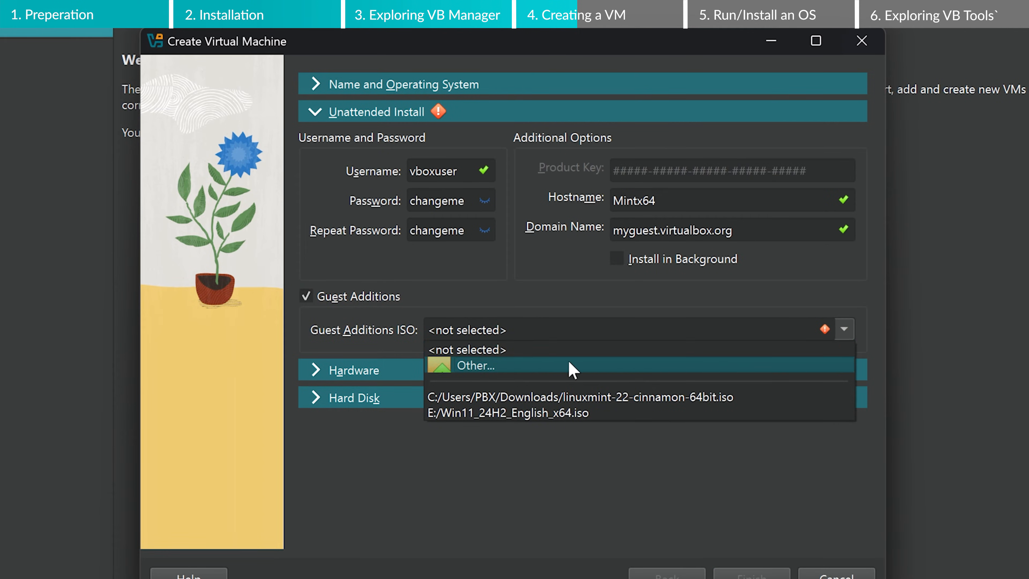
click(492, 366)
click(218, 459)
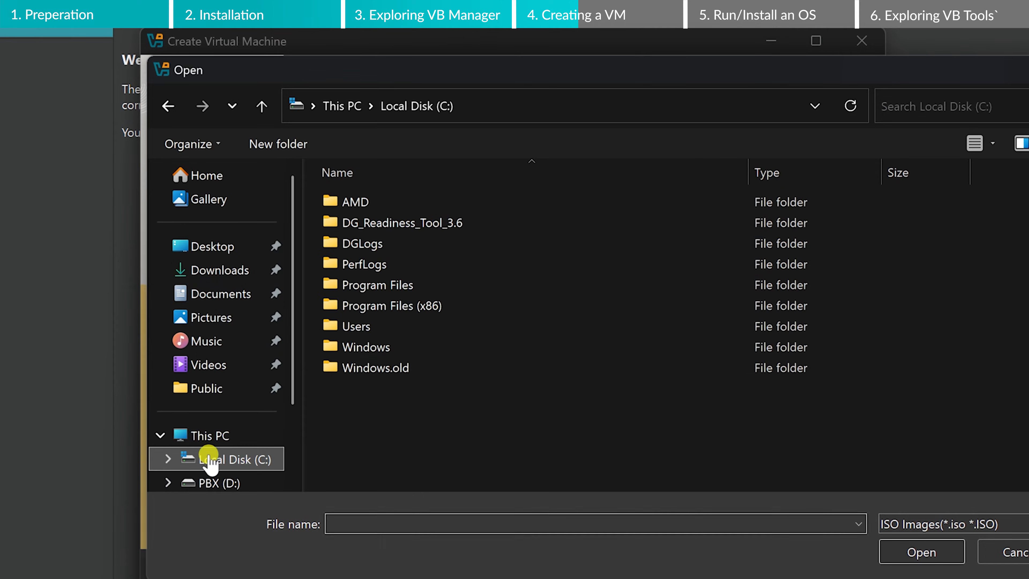
double_click(392, 286)
scroll(399, 294, down, 5)
scroll(399, 294, down, 1)
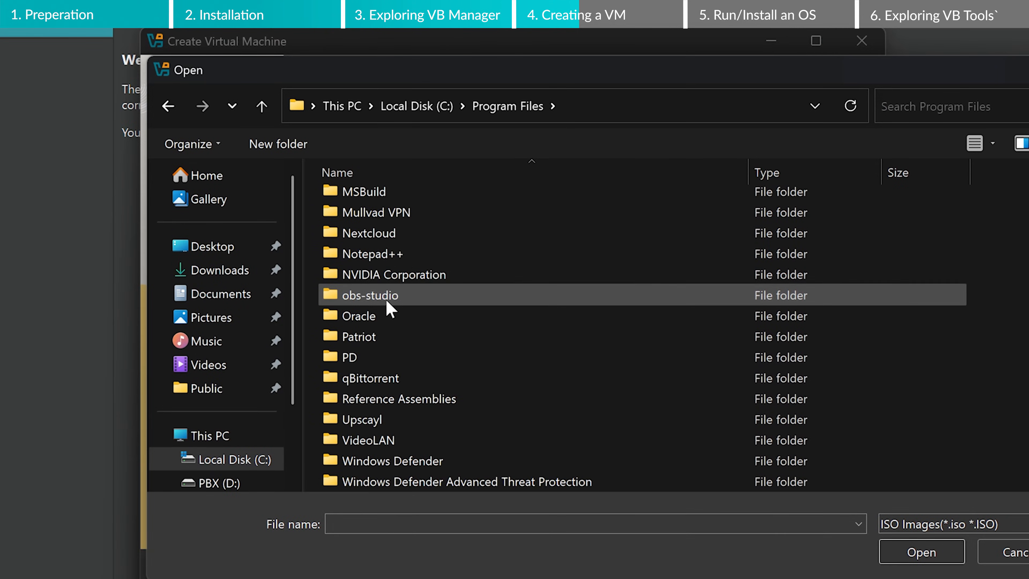
double_click(375, 313)
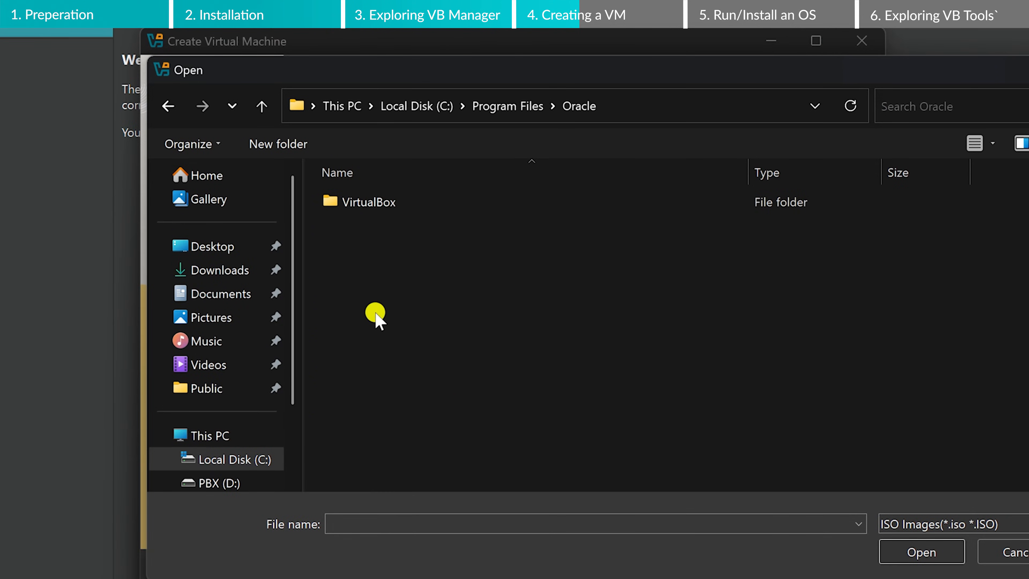
double_click(375, 202)
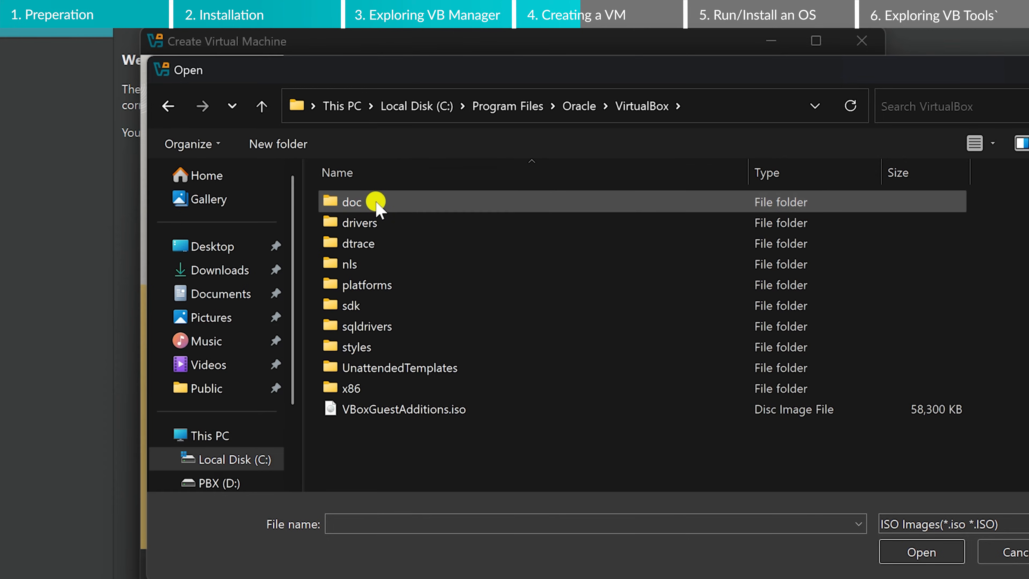
click(391, 408)
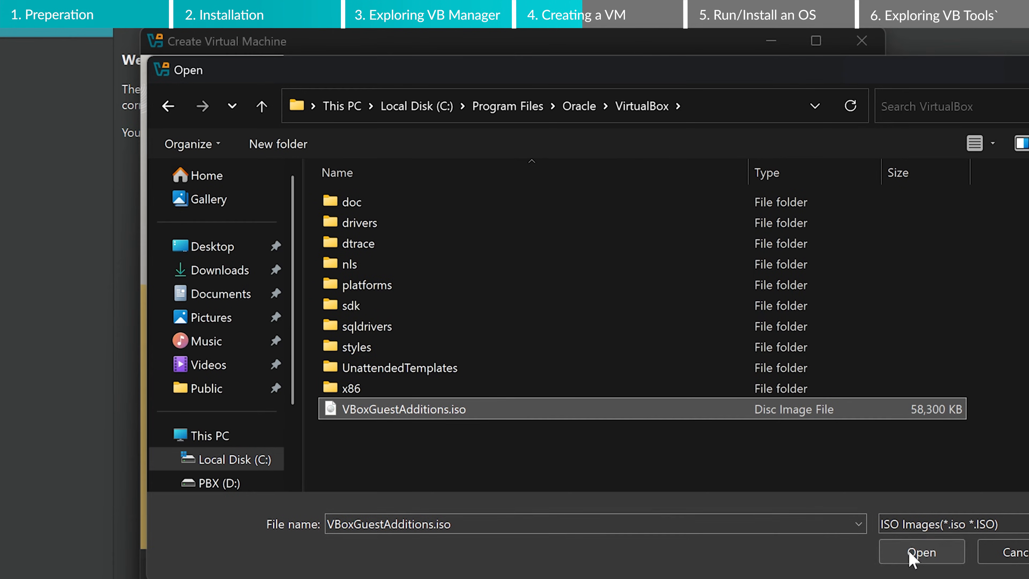
click(918, 552)
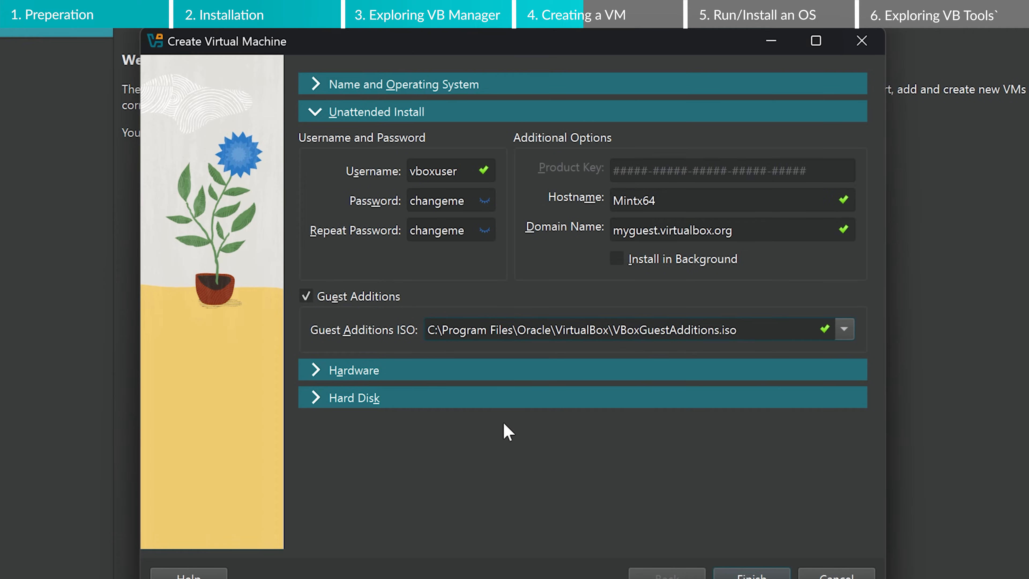
Step: Allocate 8192 MB of base memory and 4 processors, and create the machine with the default 25.00 GB VDI hard disk
click(314, 371)
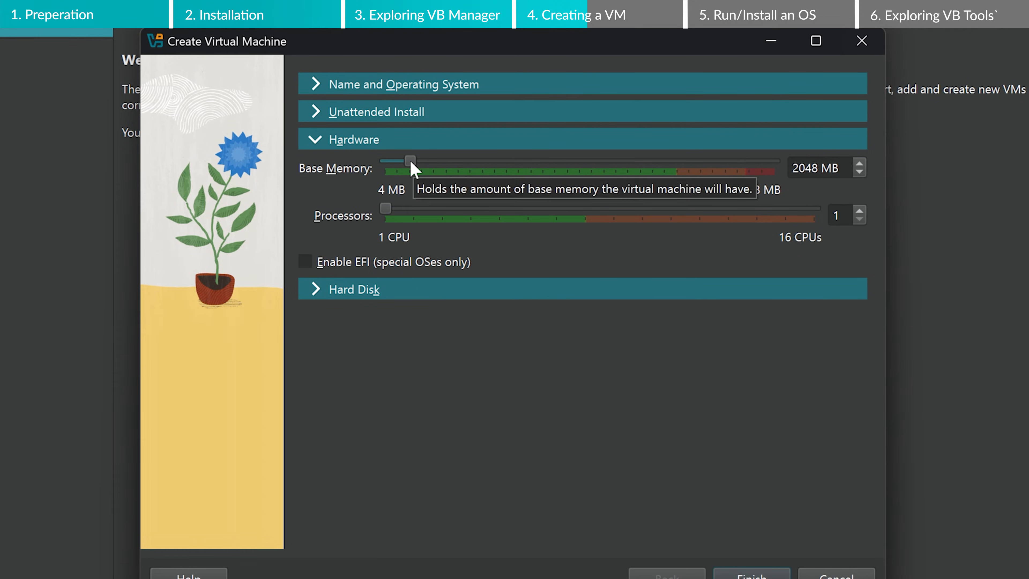
drag(410, 162, 483, 164)
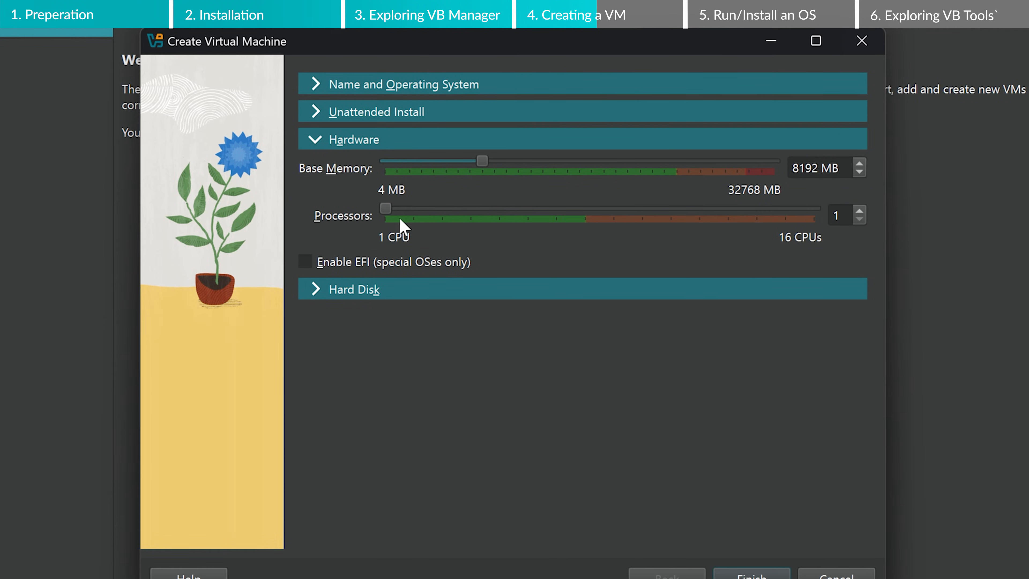
drag(385, 210, 482, 210)
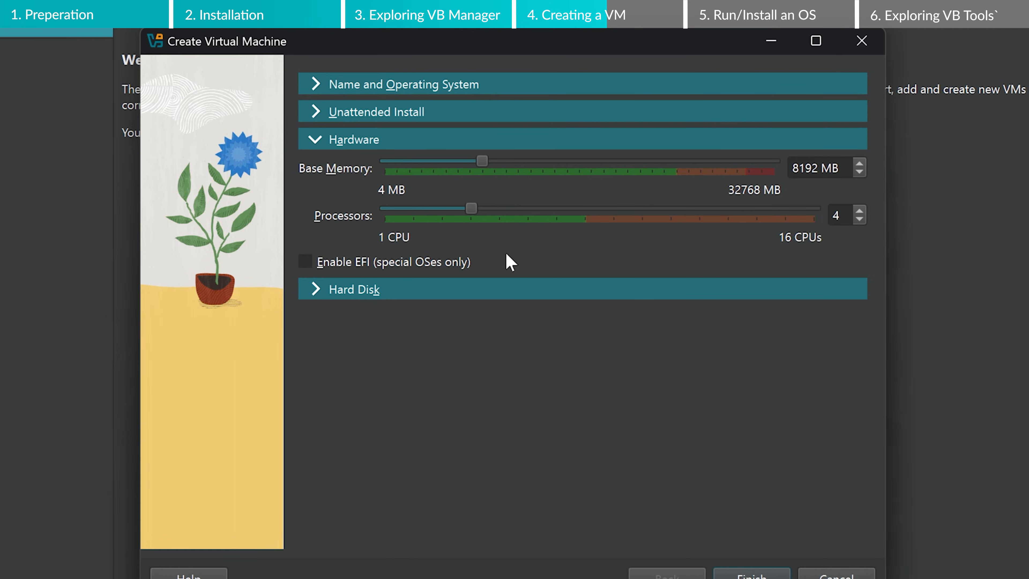
click(318, 290)
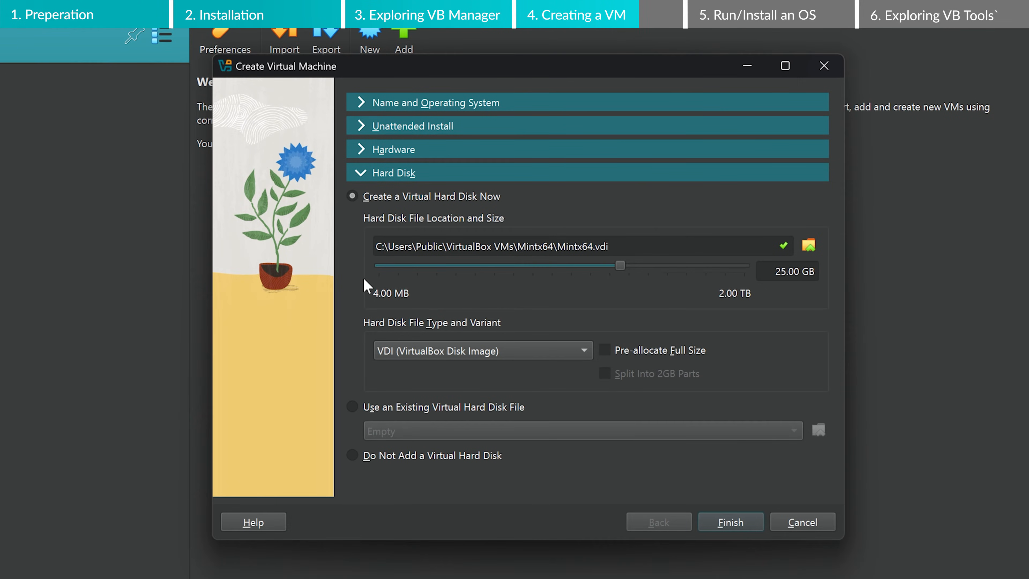
click(729, 523)
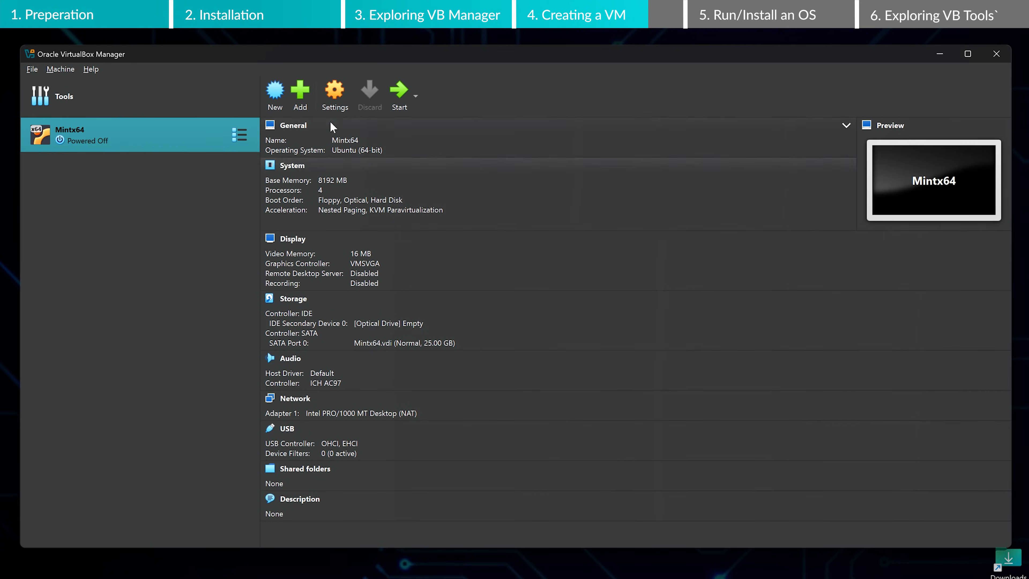
Step: Set both Shared Clipboard and Drag'n'Drop to Bidirectional in the advanced general settings of the Mintx64 machine
click(334, 95)
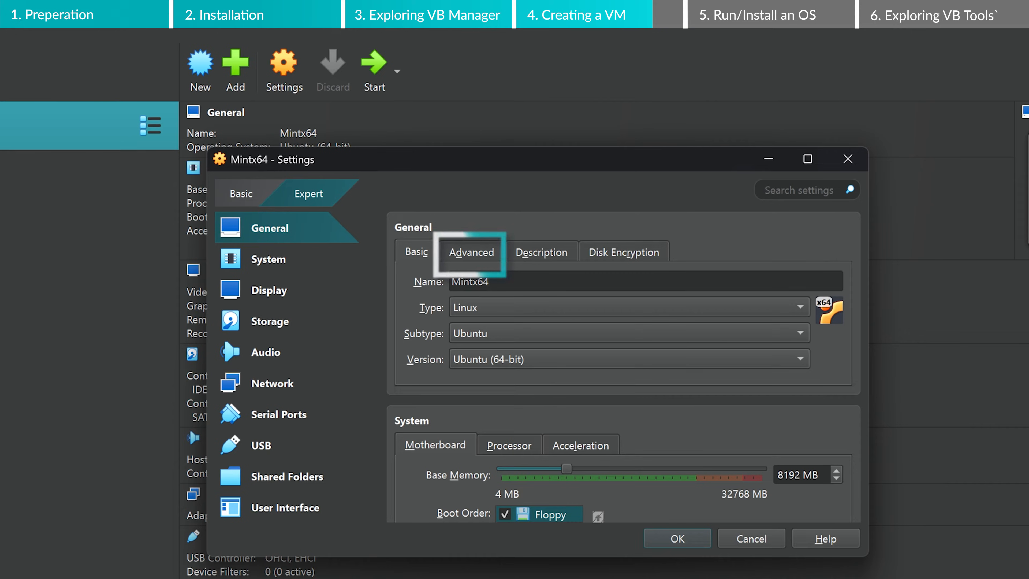
click(462, 255)
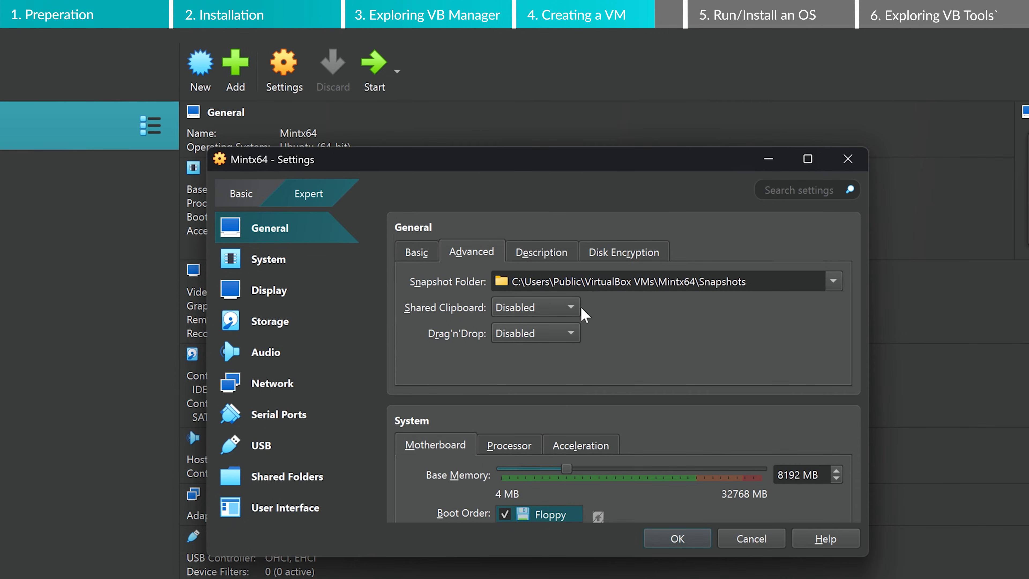
click(571, 311)
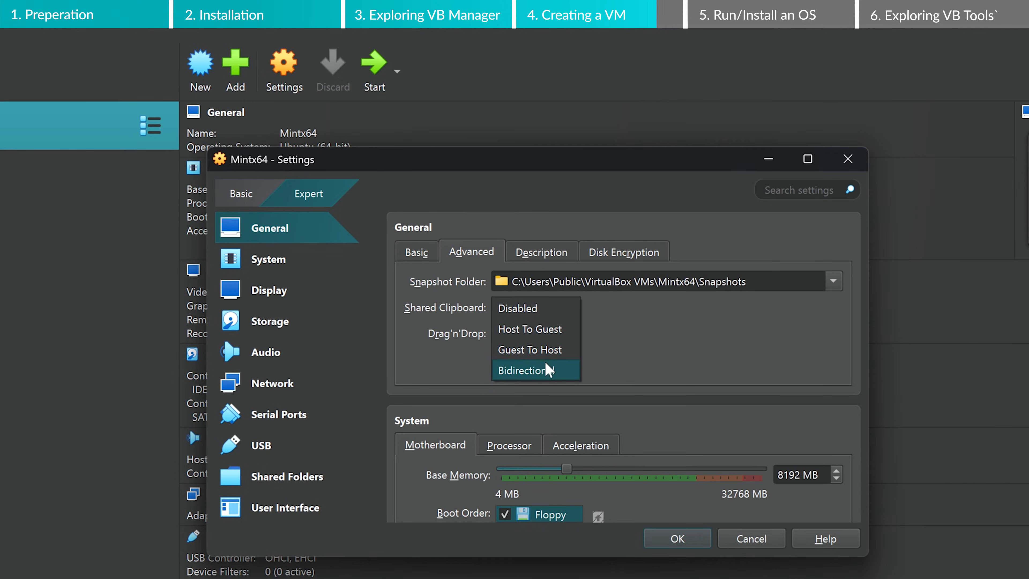
click(545, 370)
click(544, 331)
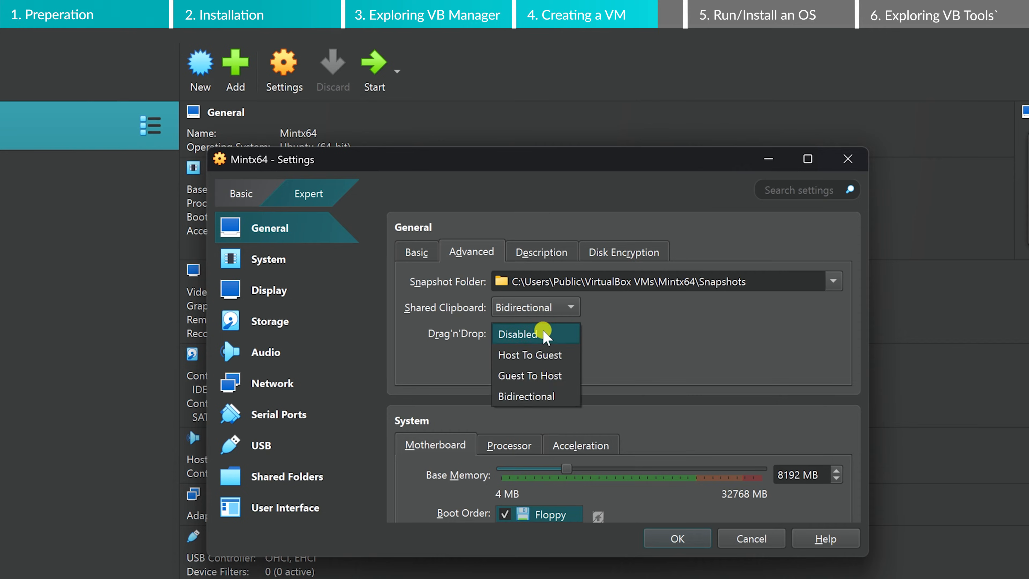
click(534, 401)
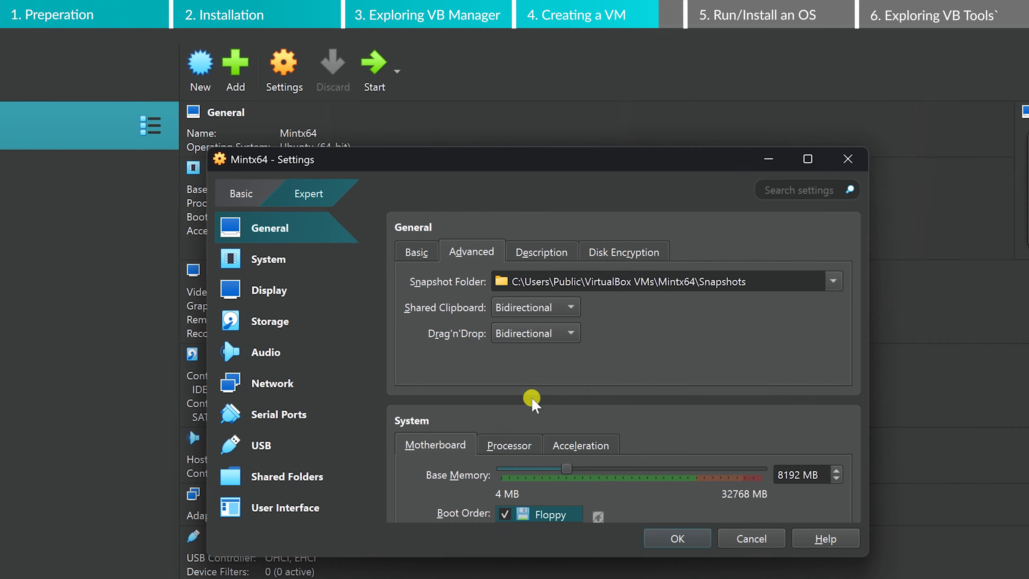
Step: Exclude Floppy from the boot order and give the display 128 MB of video memory with 3D acceleration enabled
scroll(468, 391, down, 3)
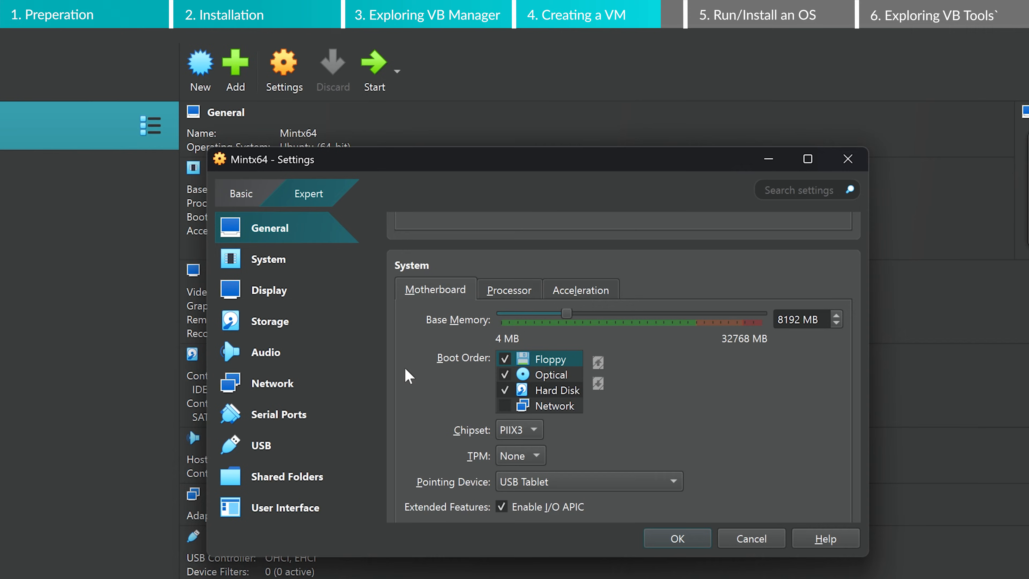
click(503, 357)
scroll(415, 387, down, 2)
scroll(410, 387, down, 5)
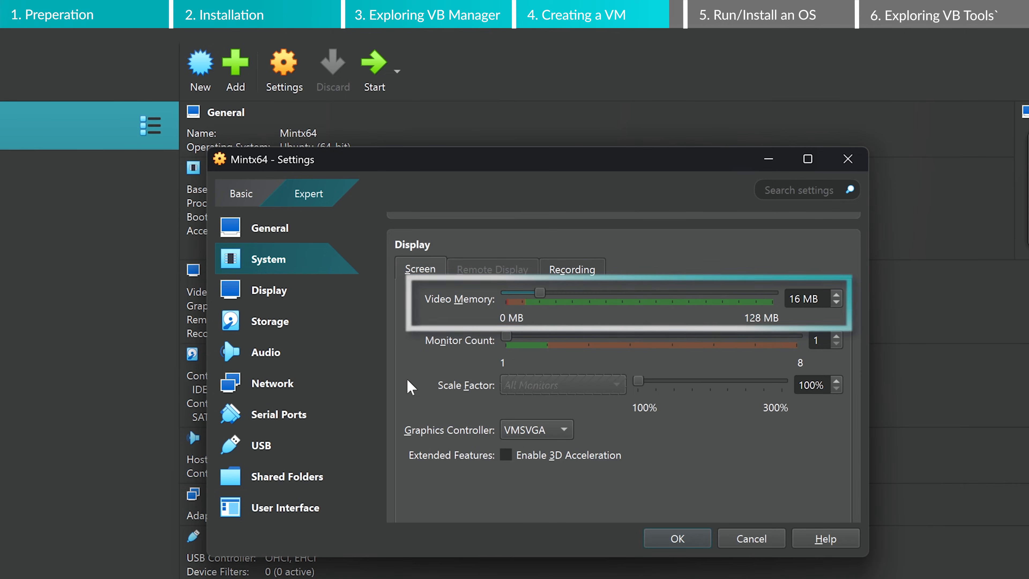
drag(544, 296, 820, 294)
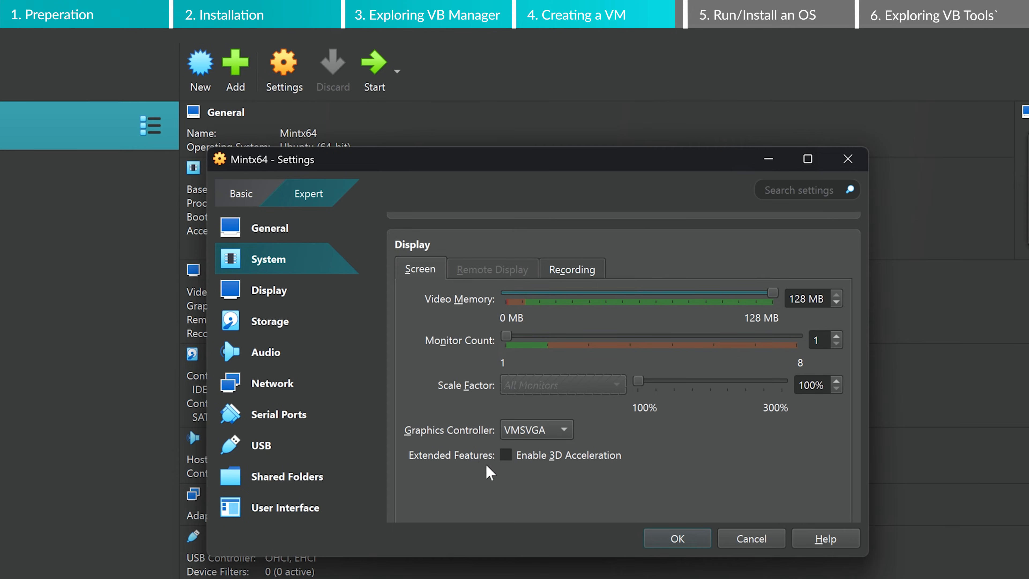
click(505, 455)
Step: Save the Mintx64 settings with all remaining options at their defaults and start the virtual machine
scroll(481, 490, down, 5)
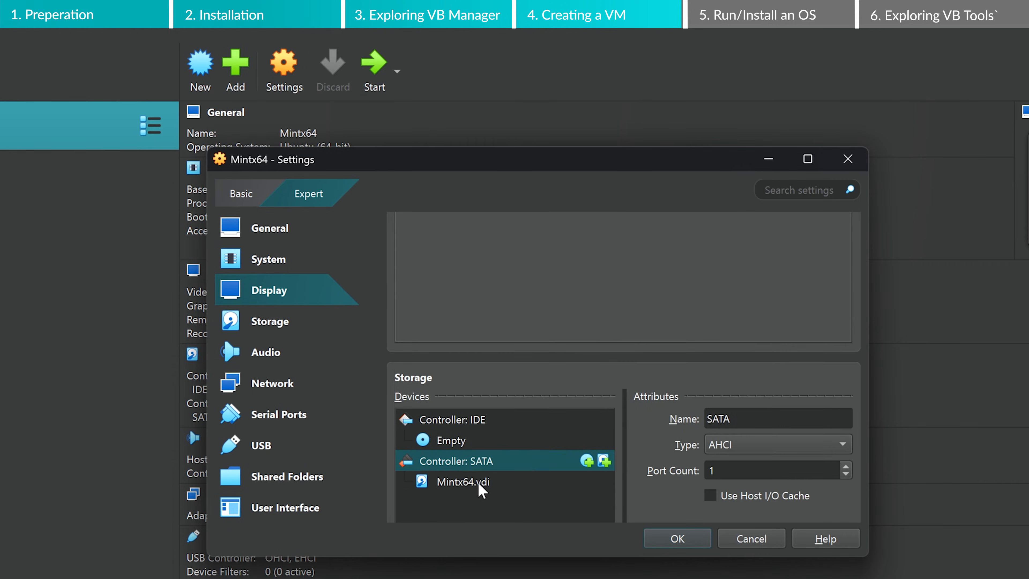
scroll(481, 491, down, 15)
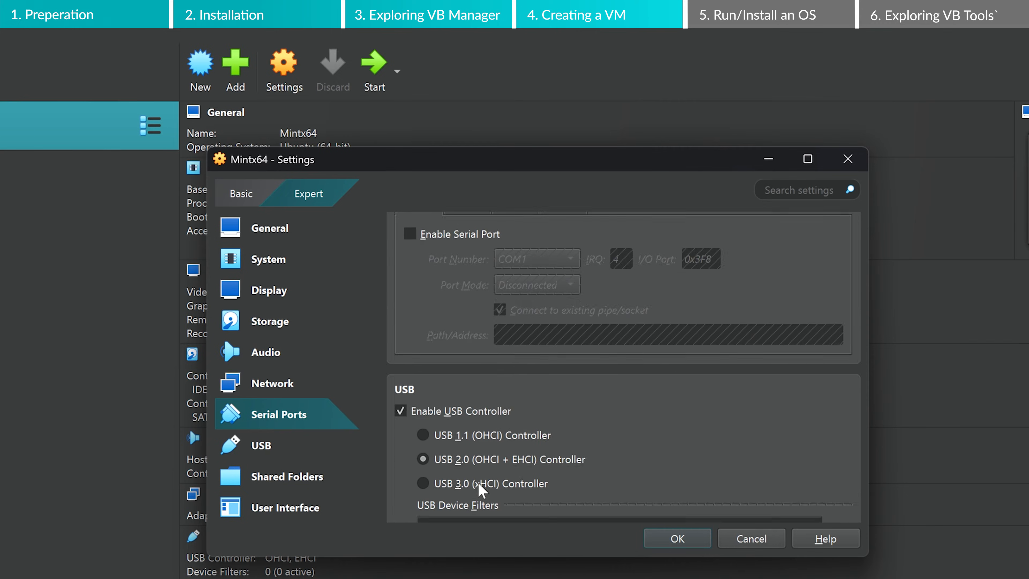
scroll(481, 490, down, 10)
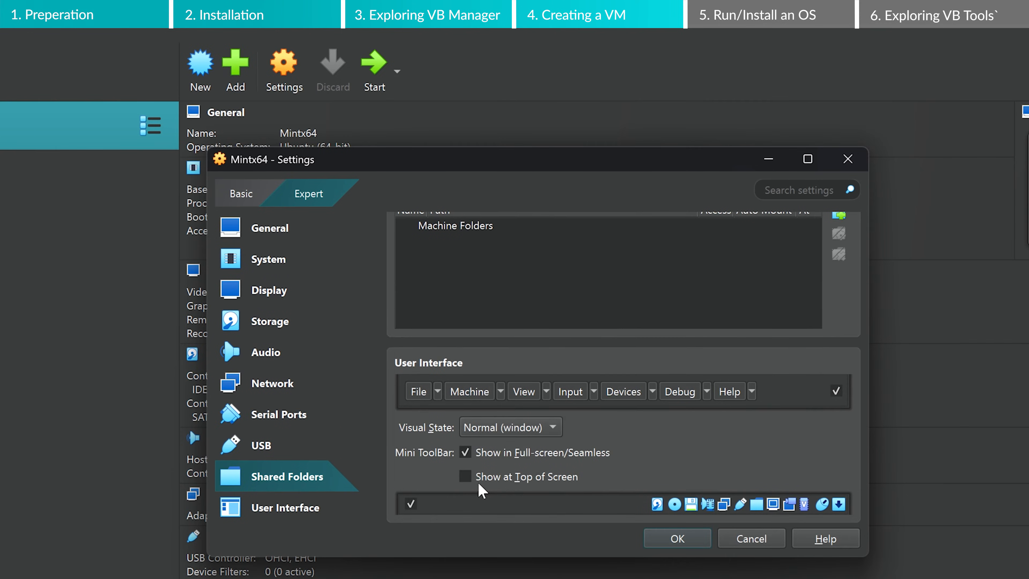
click(672, 541)
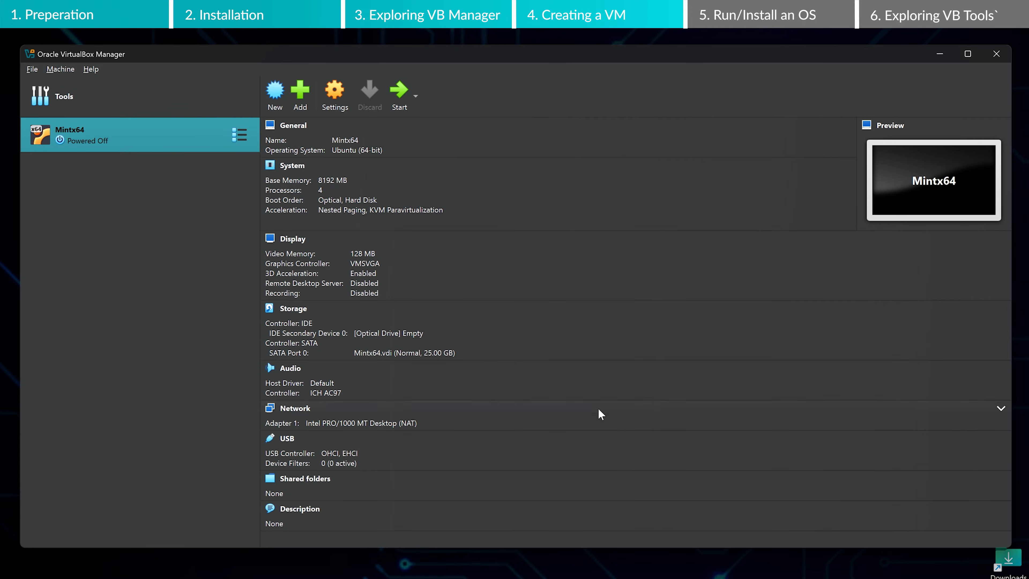
click(400, 93)
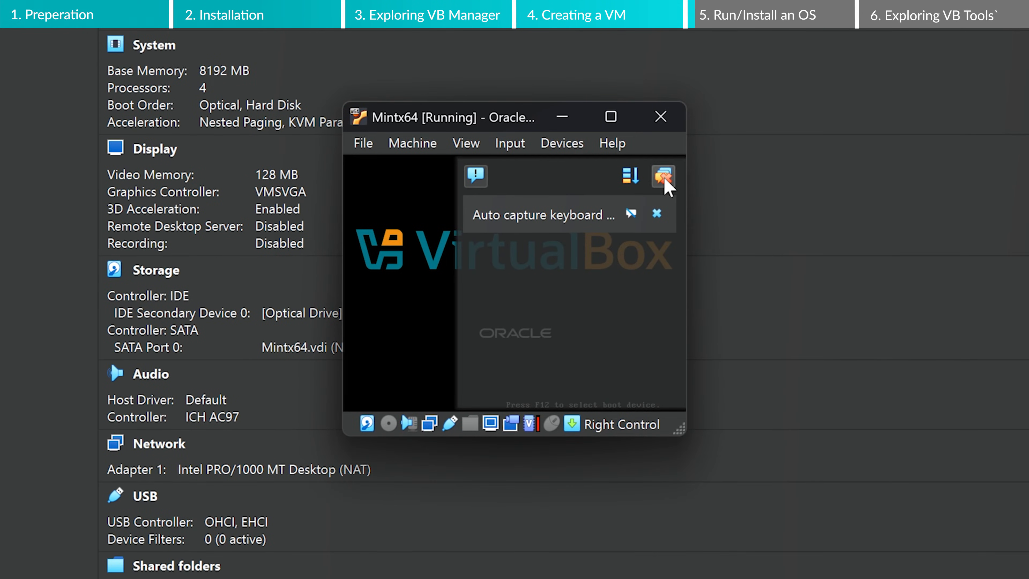
Step: Dismiss the Mintx64 window's notifications and boot the guest with the Start Linux Mint entry
click(664, 177)
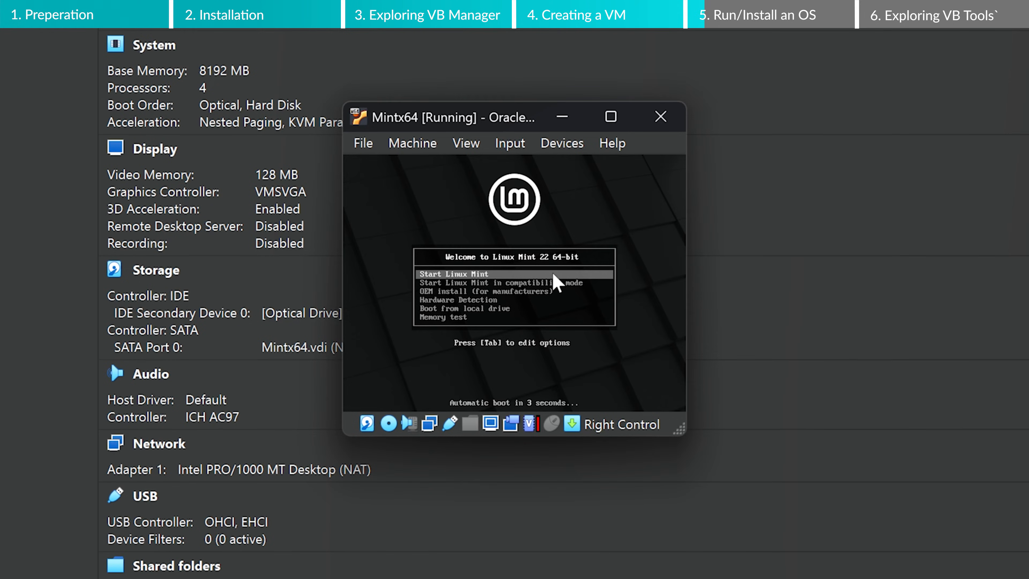
key(Return)
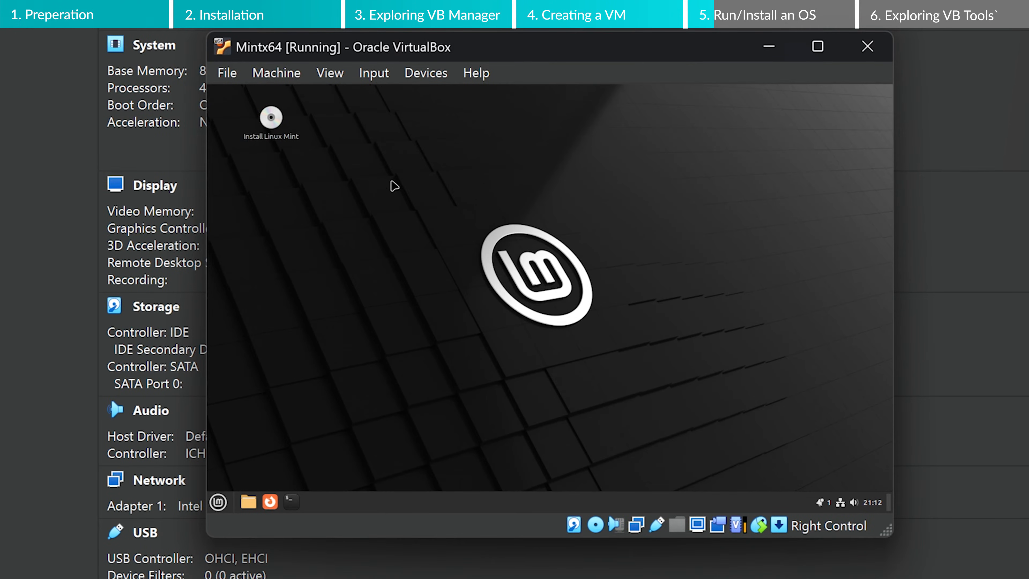
Step: Set the Linux Mint display resolution to 1920 × 1080 (16:9), keep that configuration and close the Display settings
right_click(463, 387)
click(513, 314)
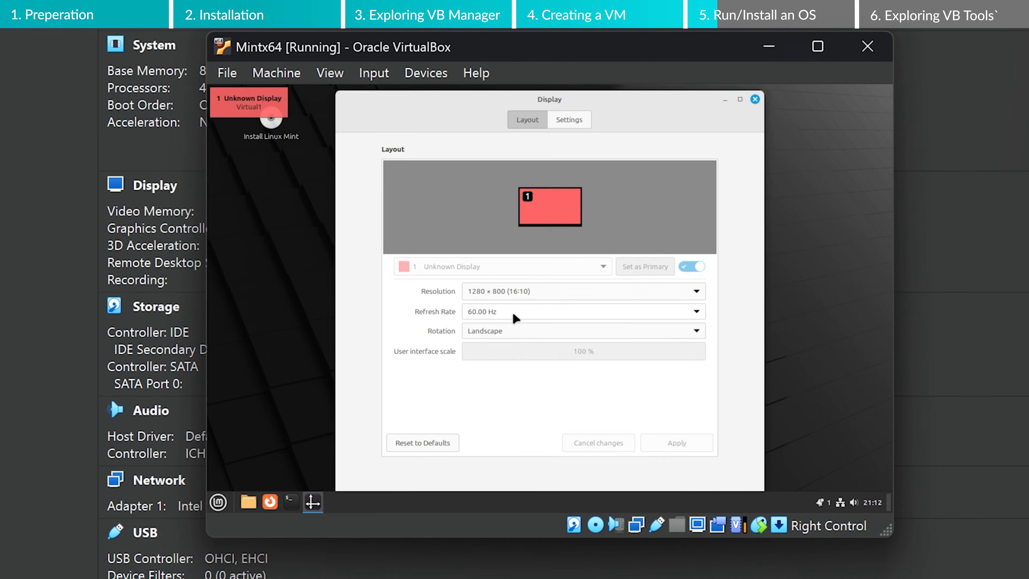
click(528, 295)
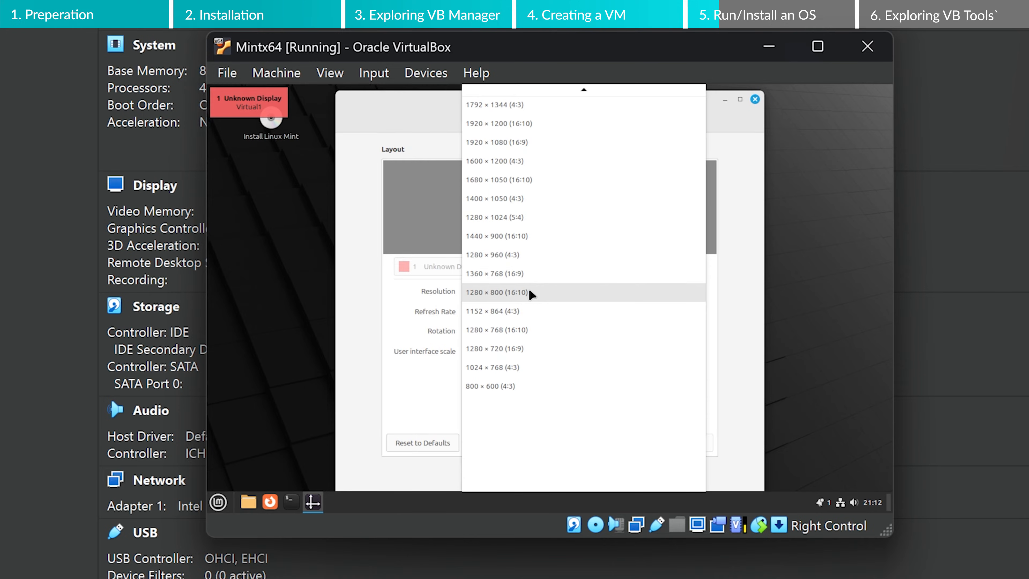
click(580, 144)
click(677, 443)
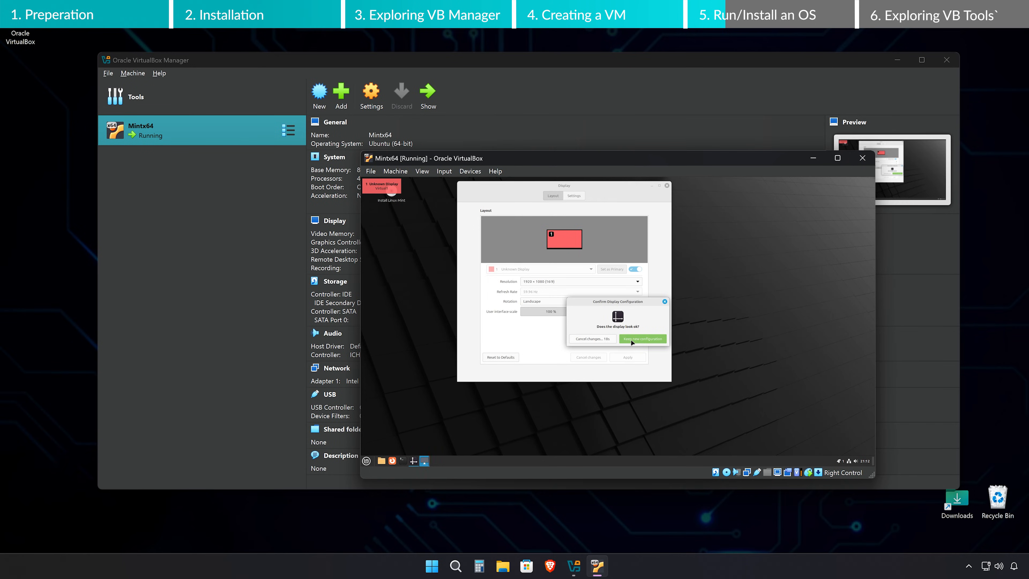
click(650, 351)
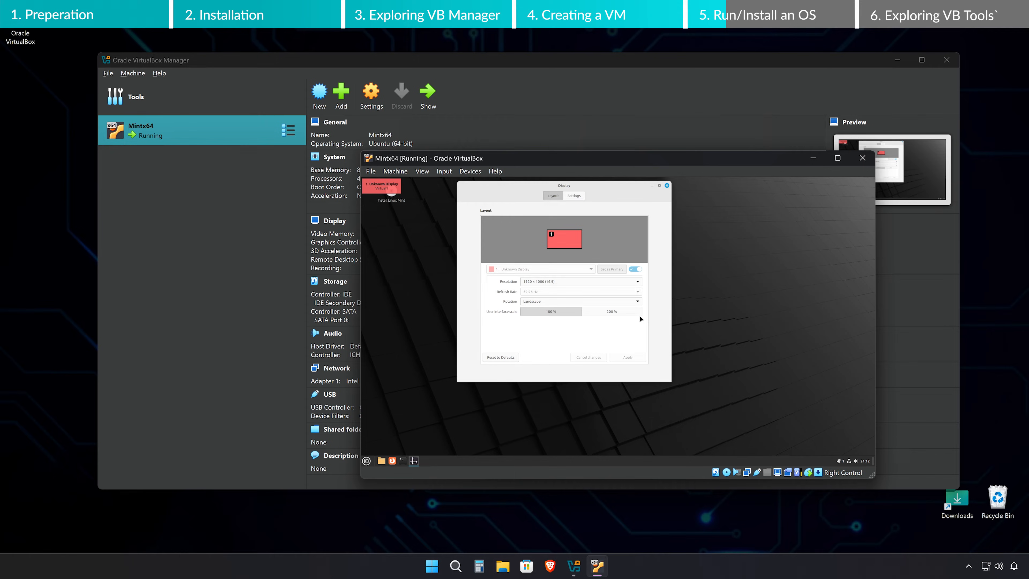
click(667, 185)
Step: Scale Virtual Screen 1 to 175% and maximize the Mintx64 window
drag(664, 156, 545, 120)
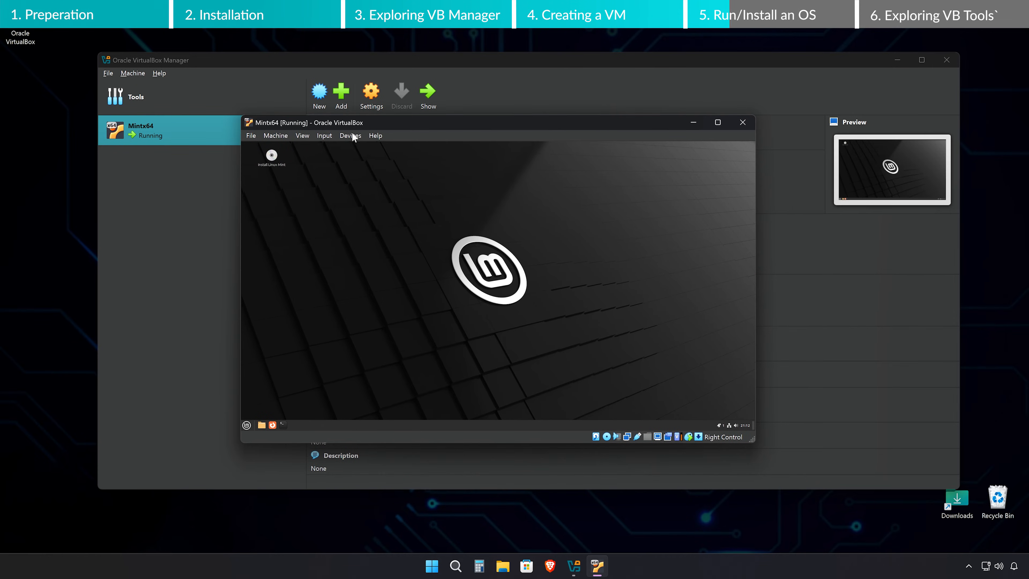
click(305, 135)
mouse_move(335, 268)
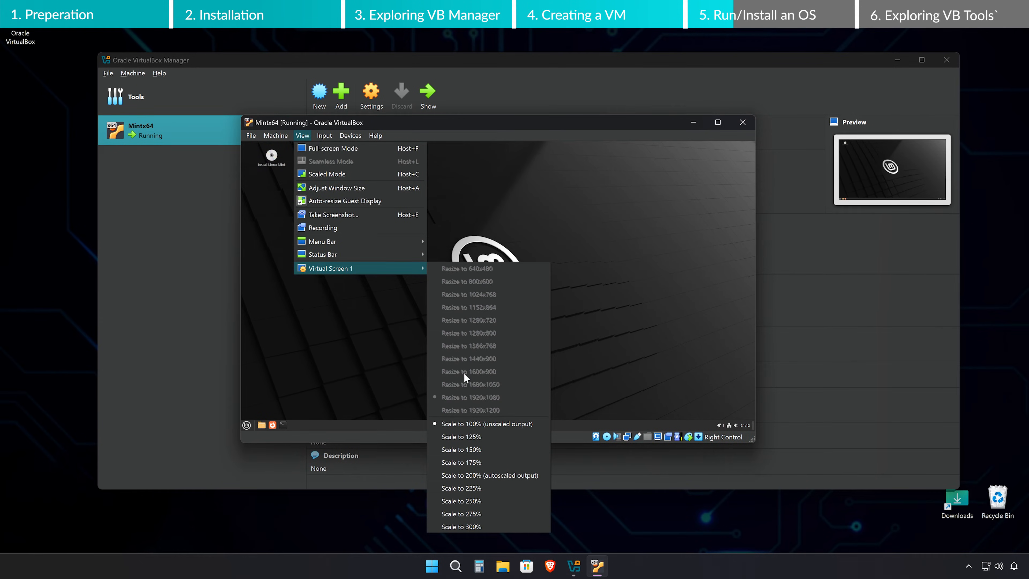
click(481, 462)
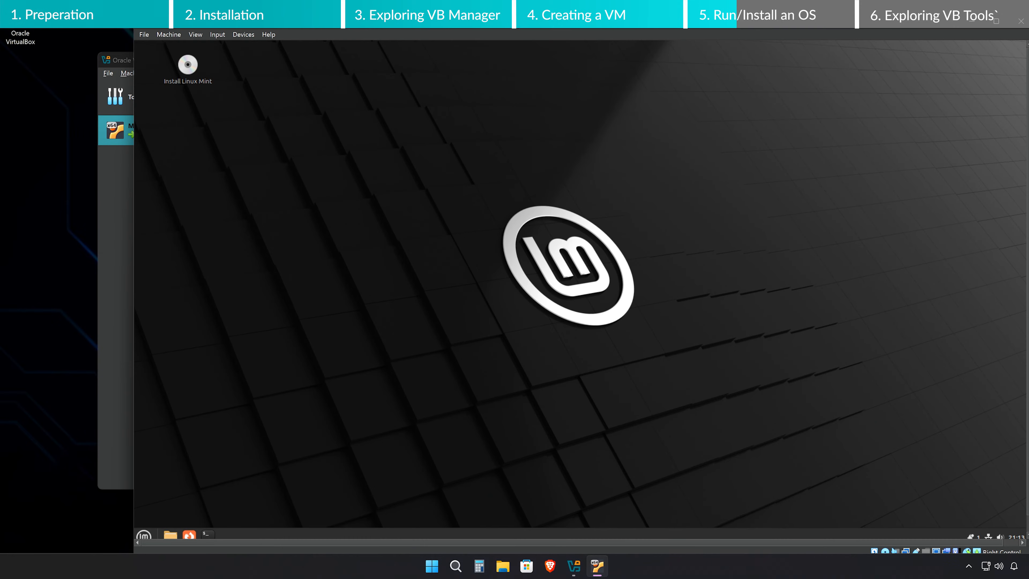
drag(517, 23, 469, 13)
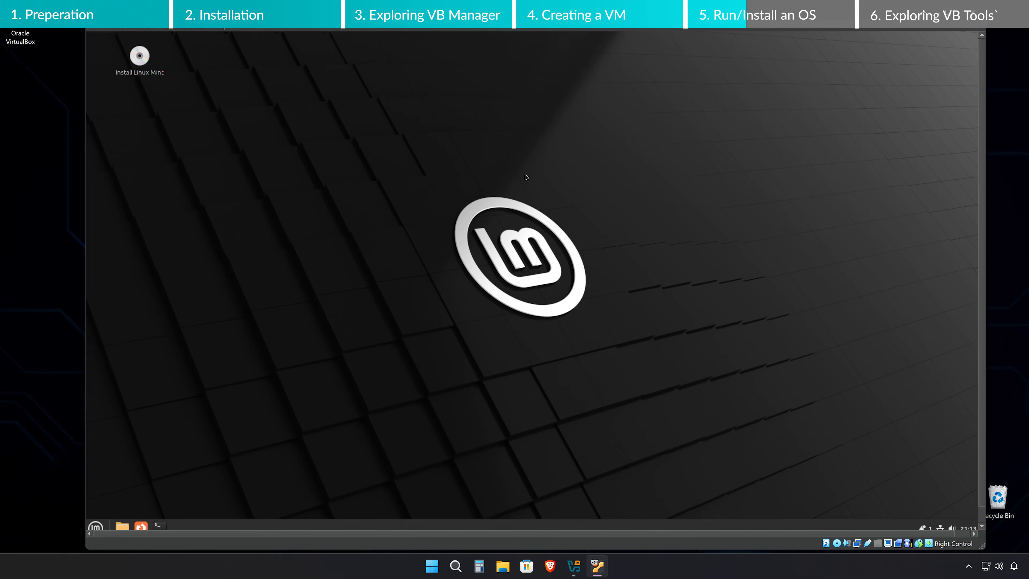
click(950, 17)
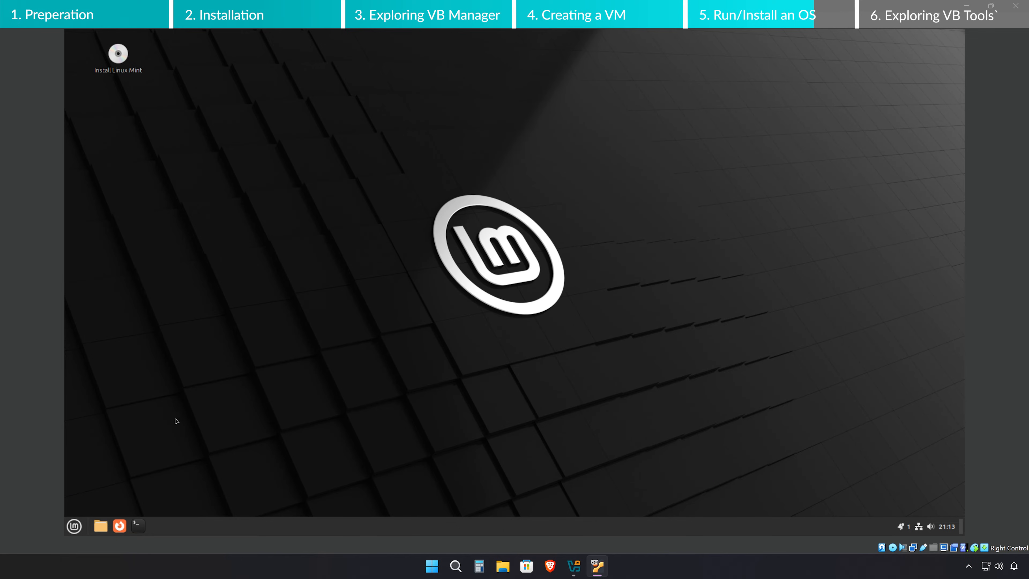
Step: Browse the Games category in Linux Mint's Software Manager, view the Teeworlds page and close the manager
click(73, 526)
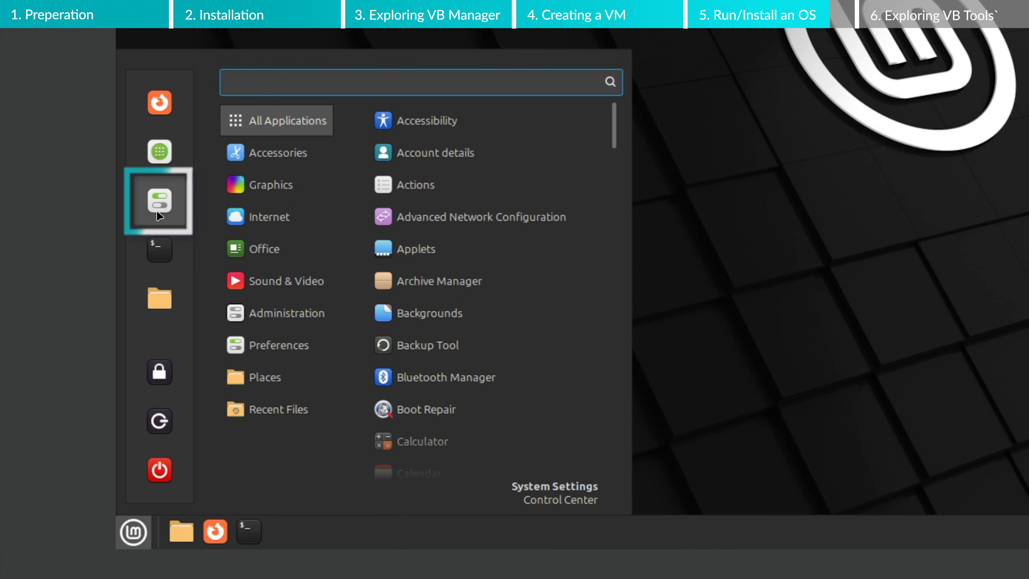
click(154, 158)
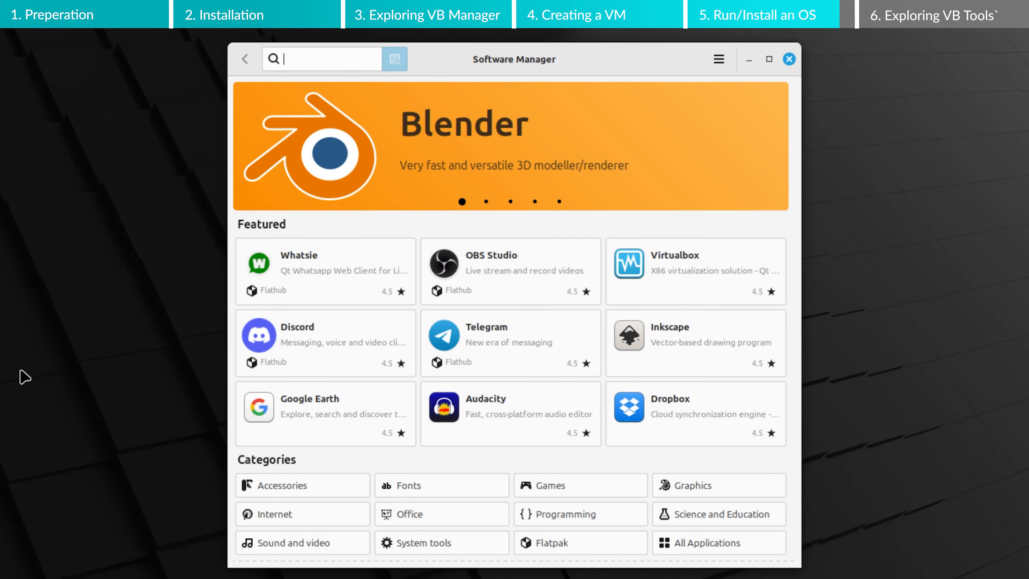
drag(792, 230, 783, 271)
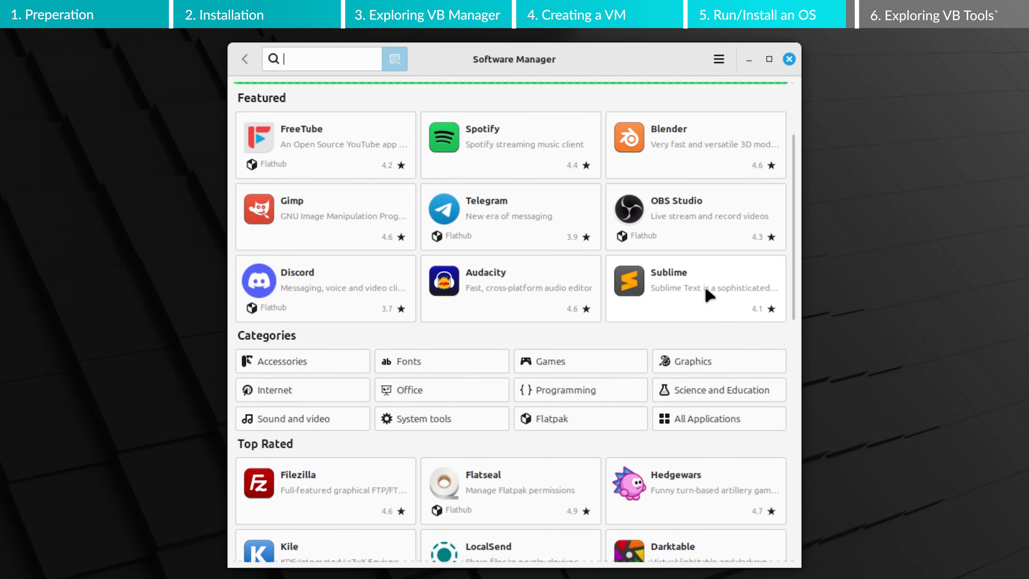
click(579, 362)
click(573, 363)
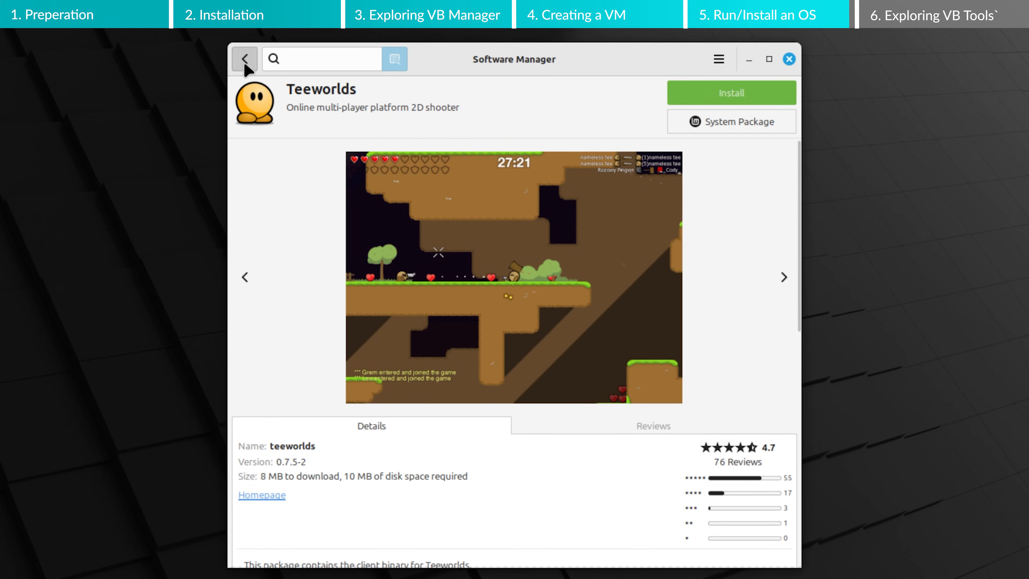
click(245, 63)
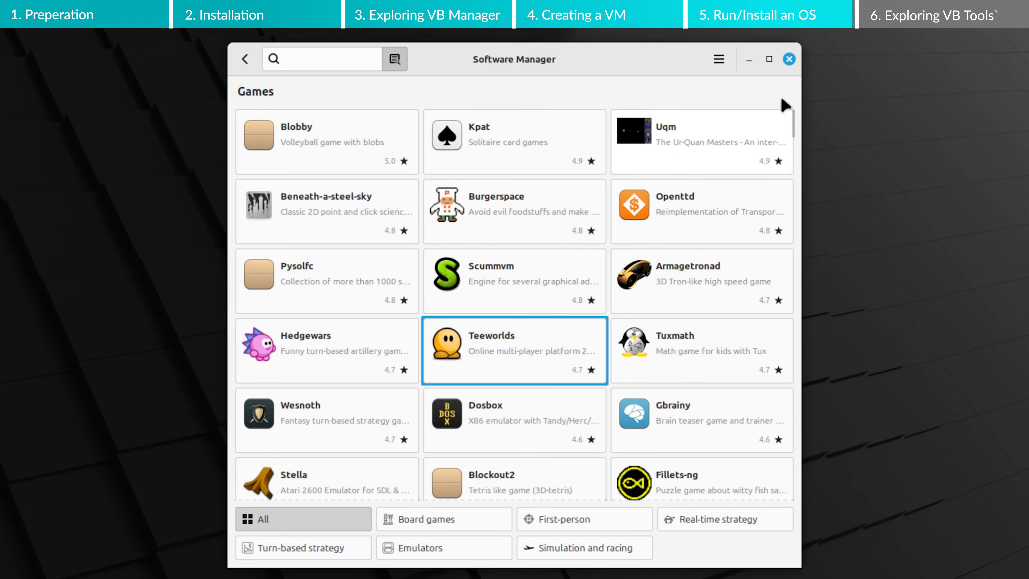
click(788, 59)
double_click(127, 53)
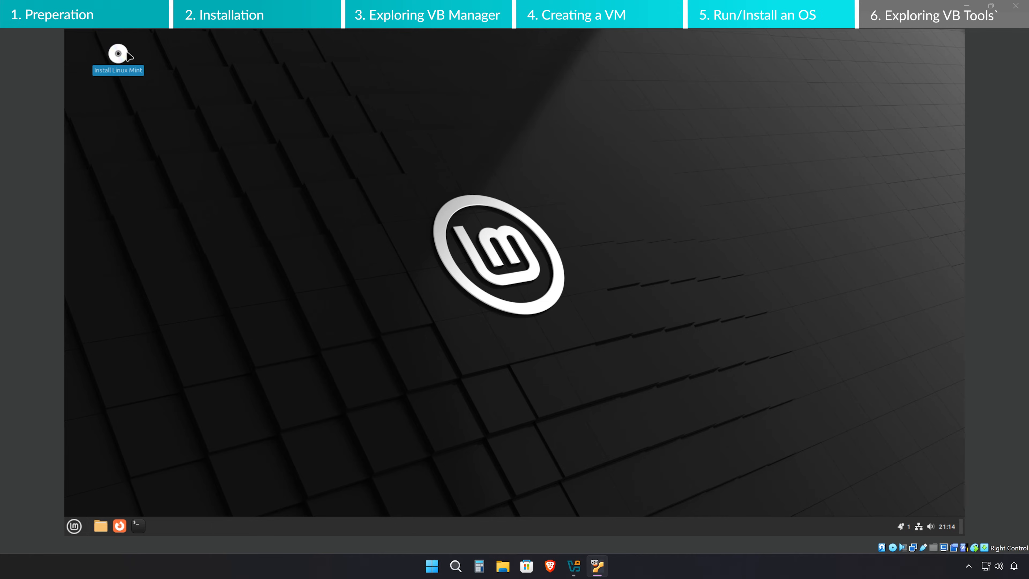
click(486, 364)
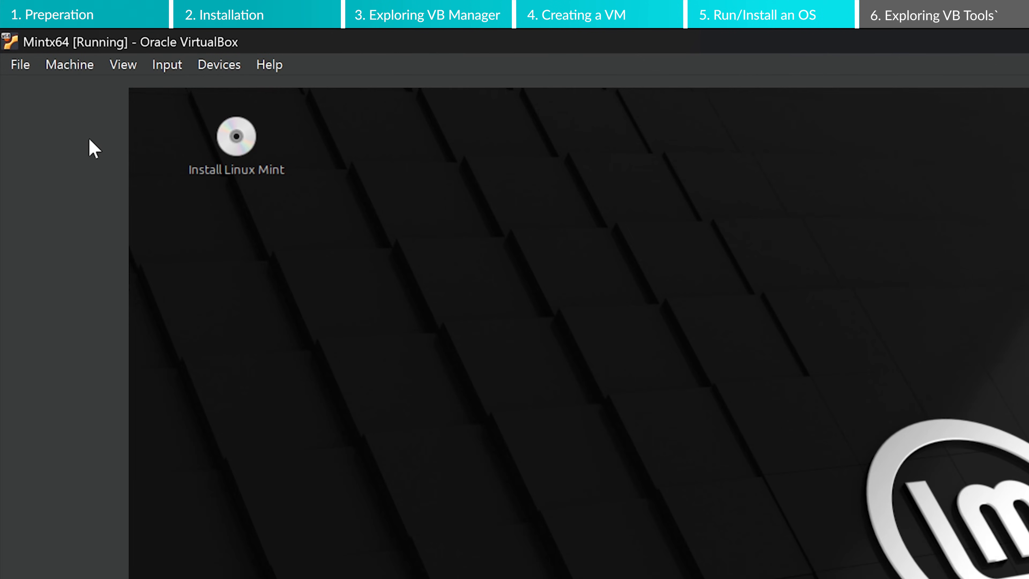
Step: Review the VirtualBox preferences from General through Proxy and accept them without changes
click(26, 68)
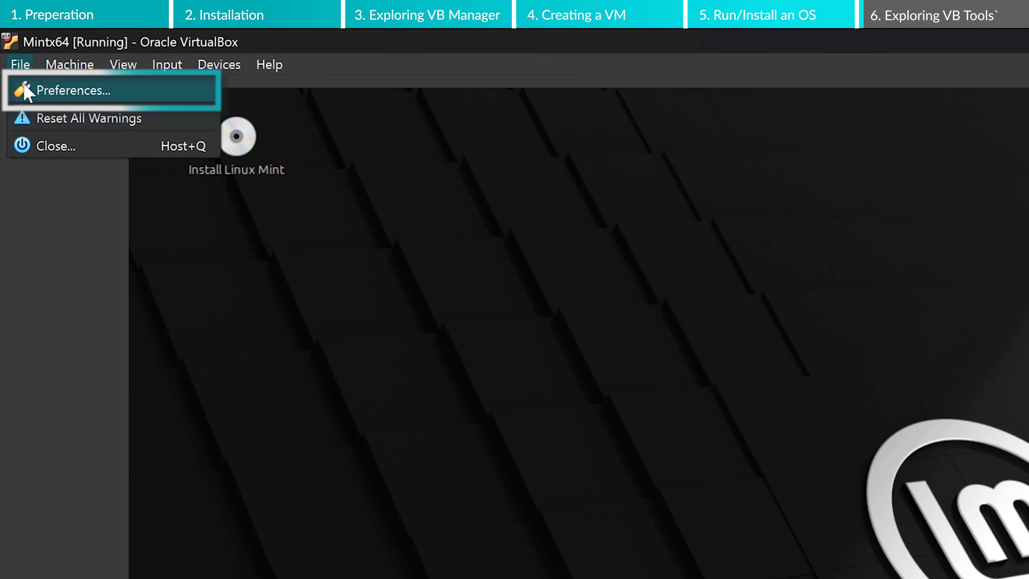
click(24, 82)
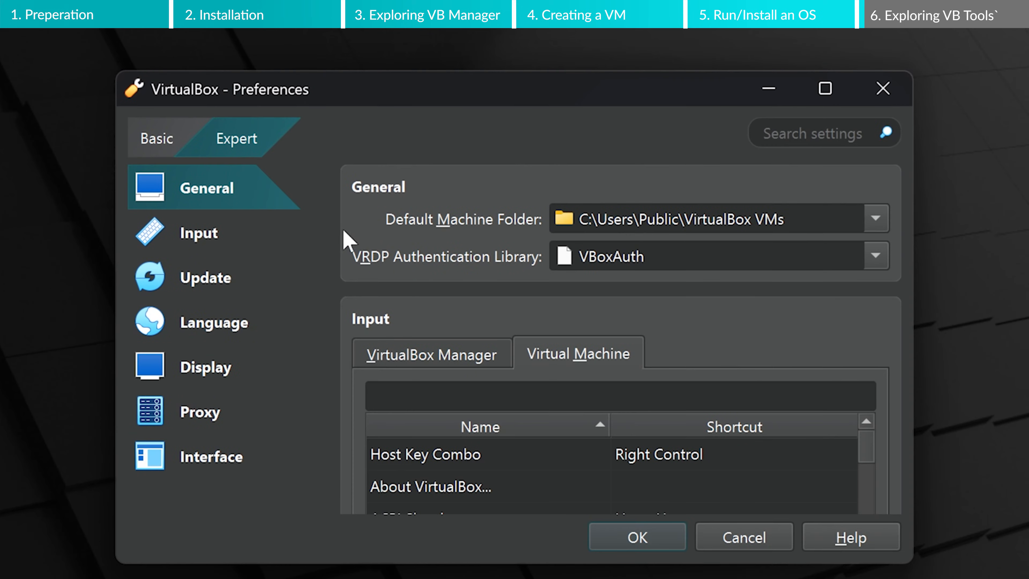
scroll(393, 250, down, 10)
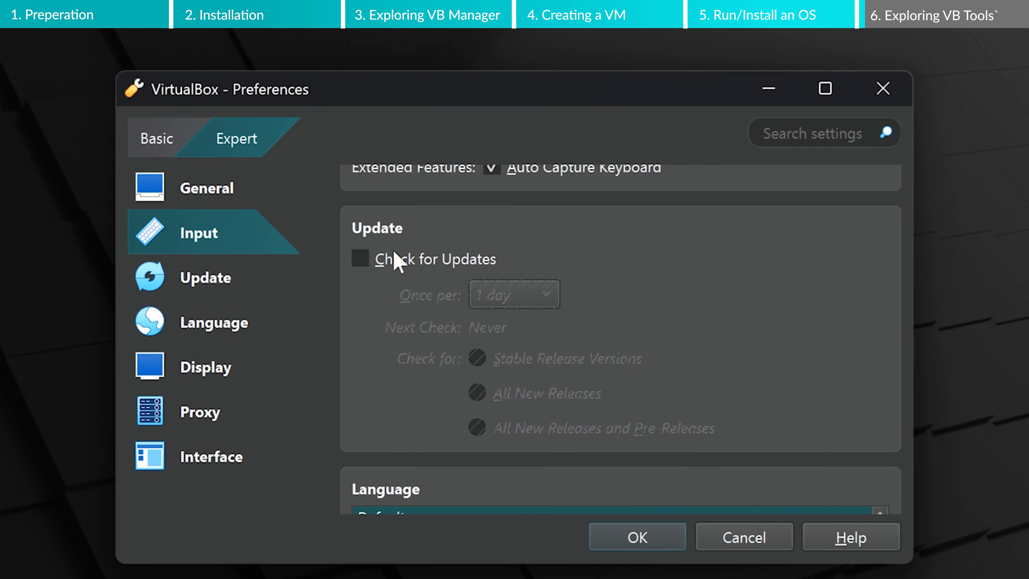
scroll(394, 252, down, 10)
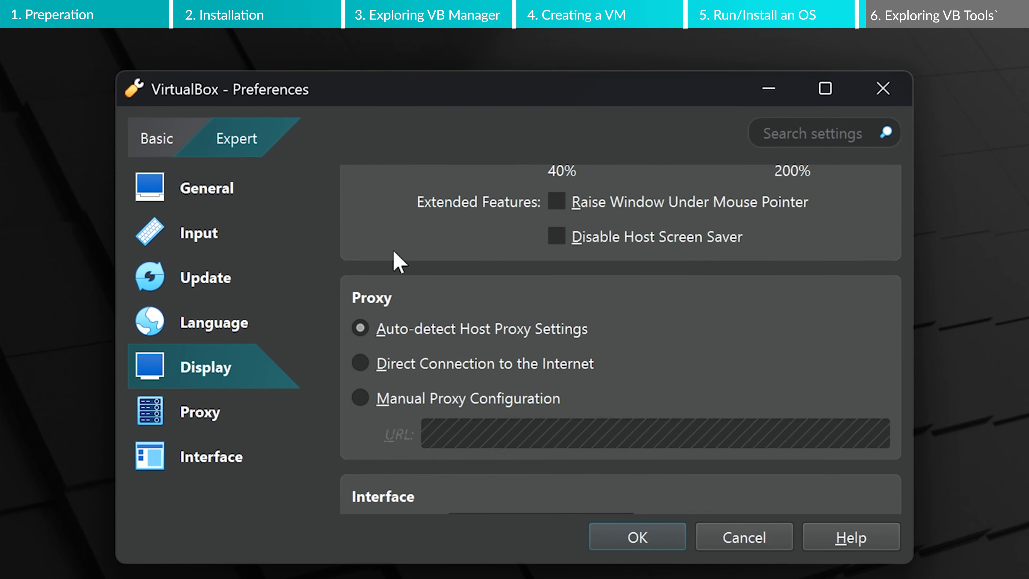
click(638, 536)
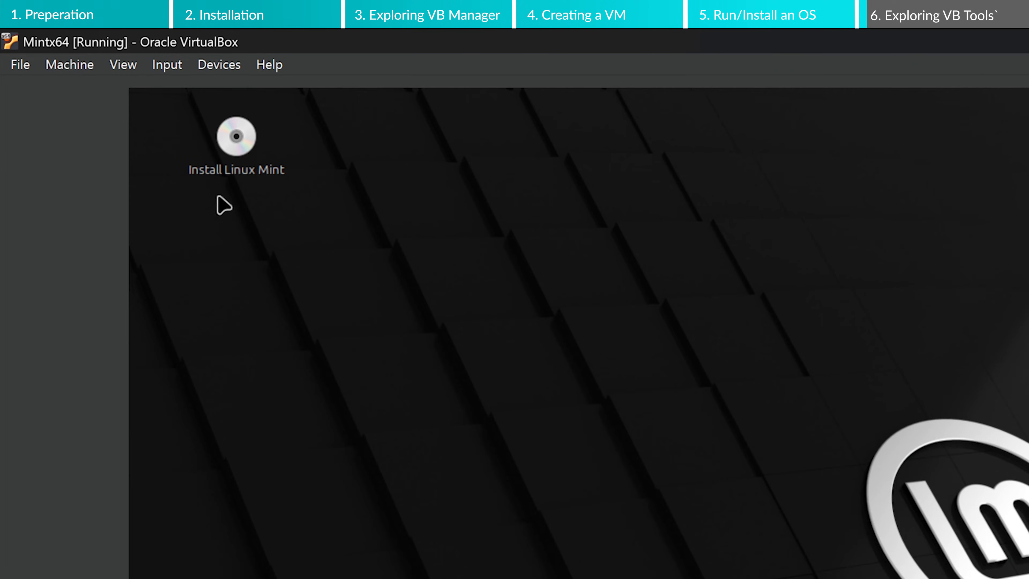
Step: Review the running Mintx64 machine's settings from General through Storage to USB and accept them without changes
click(79, 70)
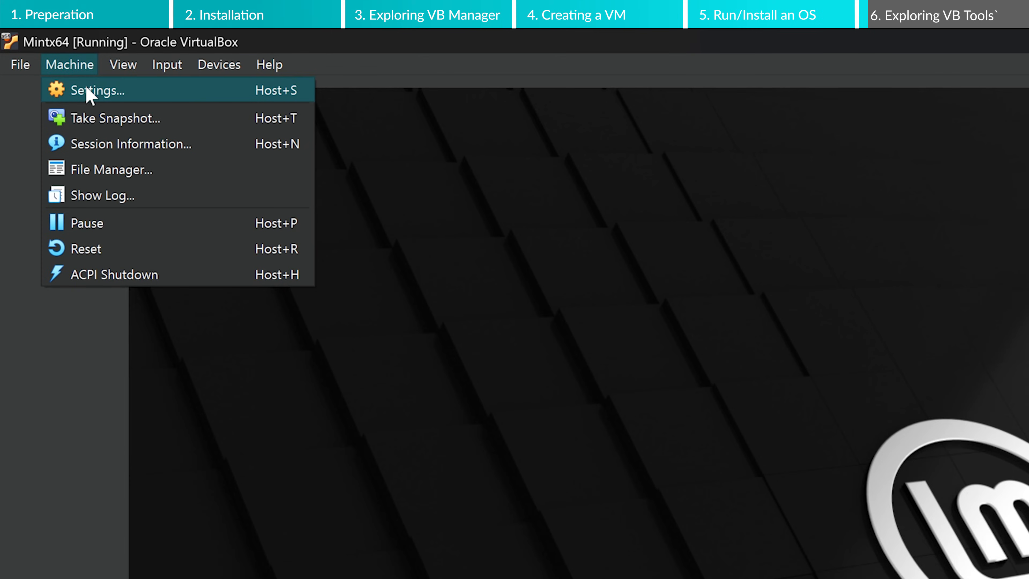
click(83, 91)
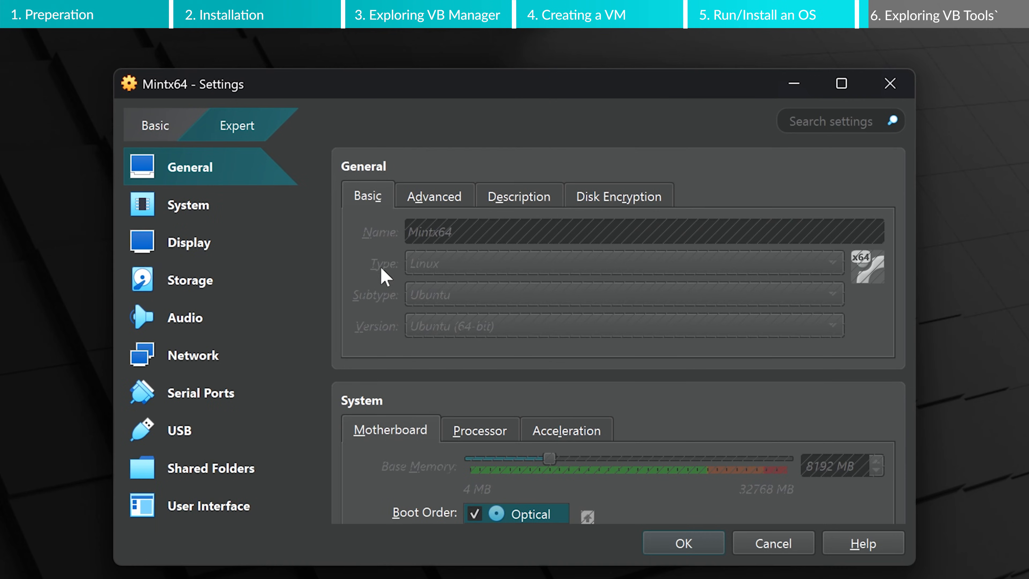
scroll(369, 268, down, 5)
scroll(363, 255, down, 8)
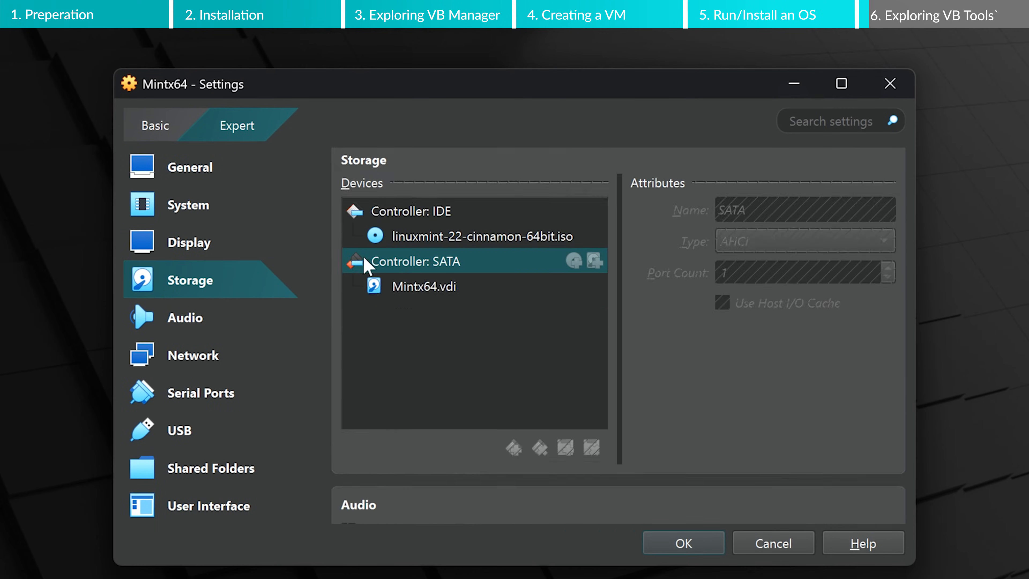
scroll(364, 265, down, 9)
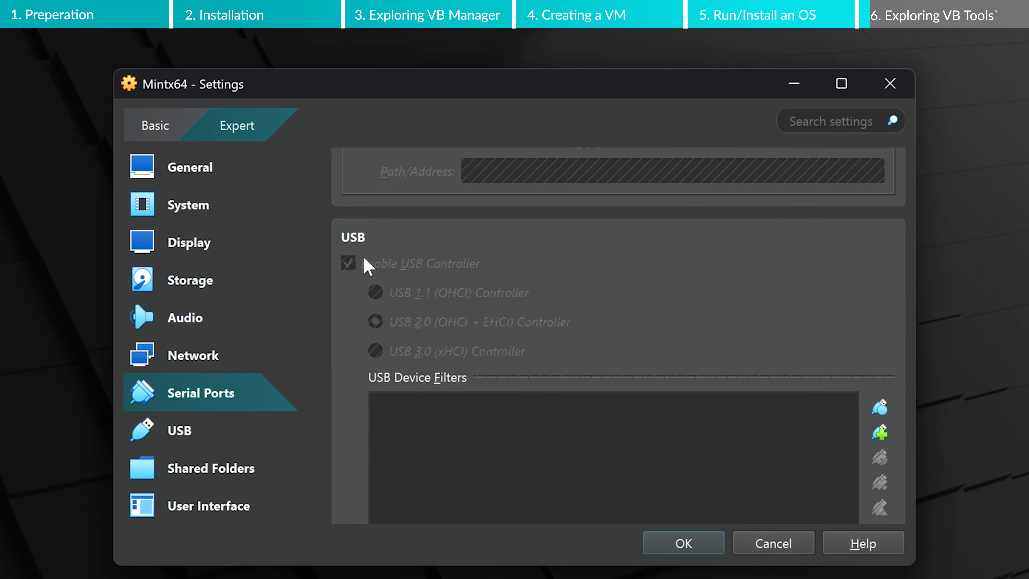
click(683, 543)
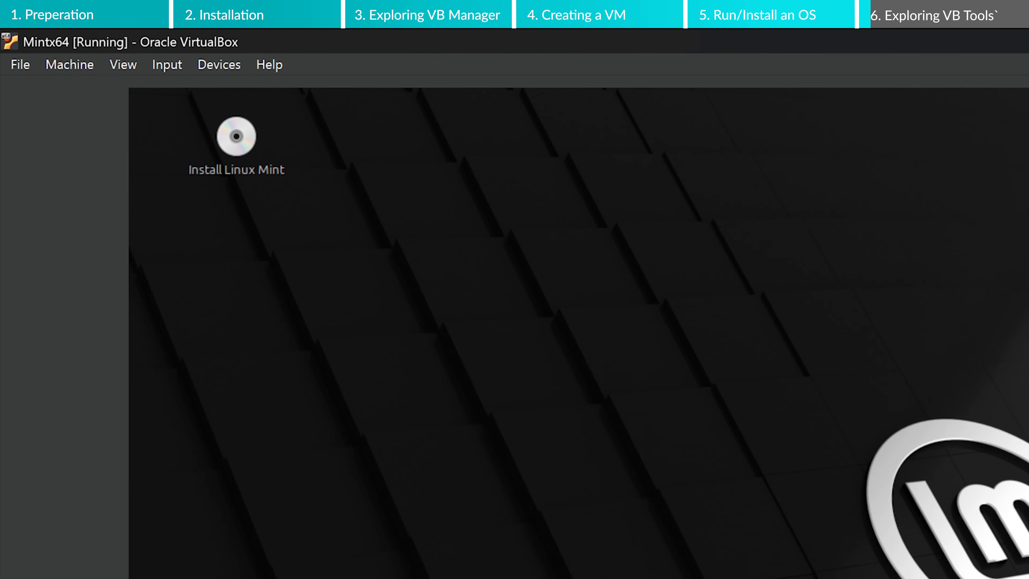
Step: Take a snapshot of the running Mintx64 machine named "Test Snapshot"
click(70, 67)
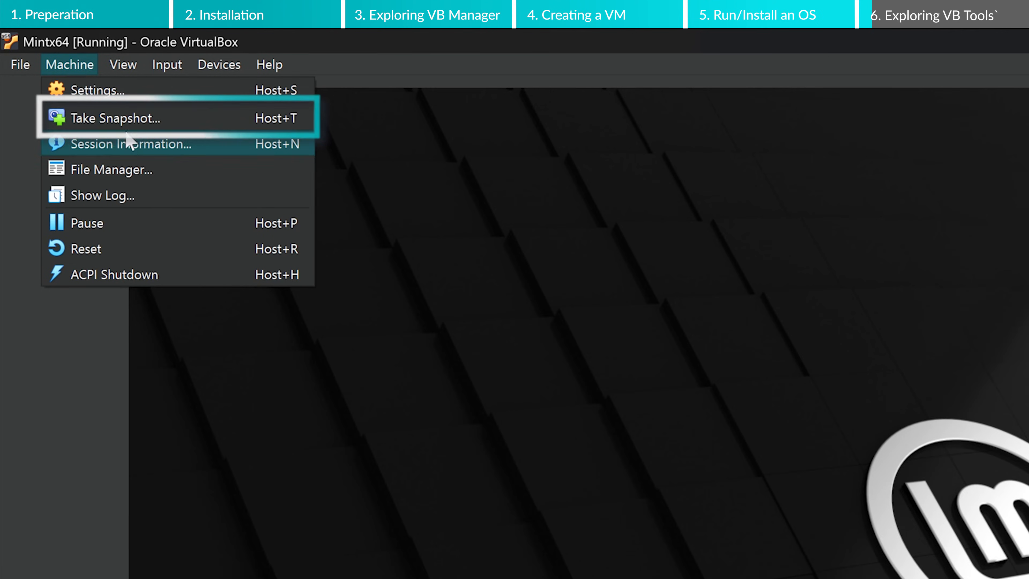
click(218, 122)
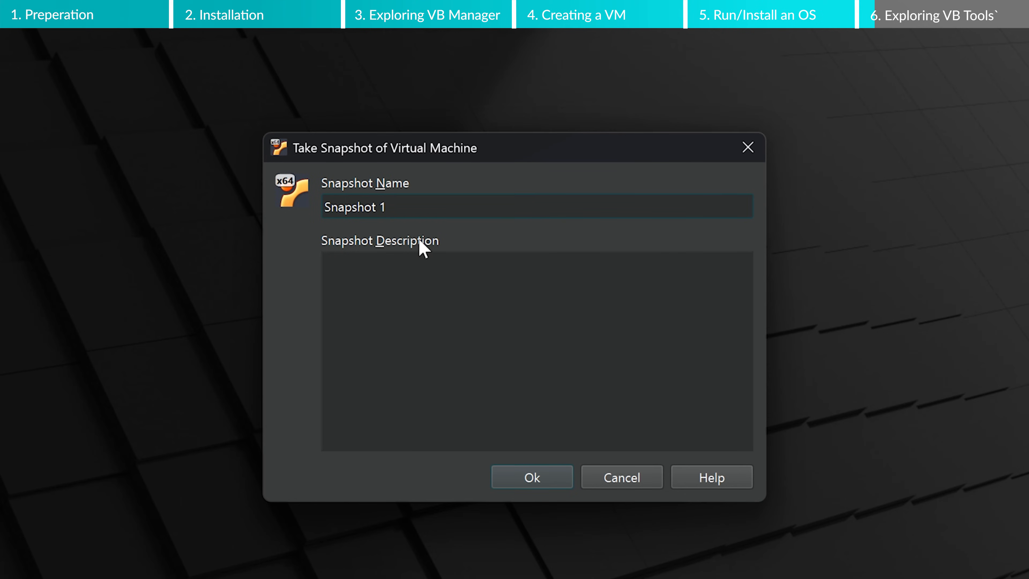
key(ctrl+a)
text(Test Snapshot)
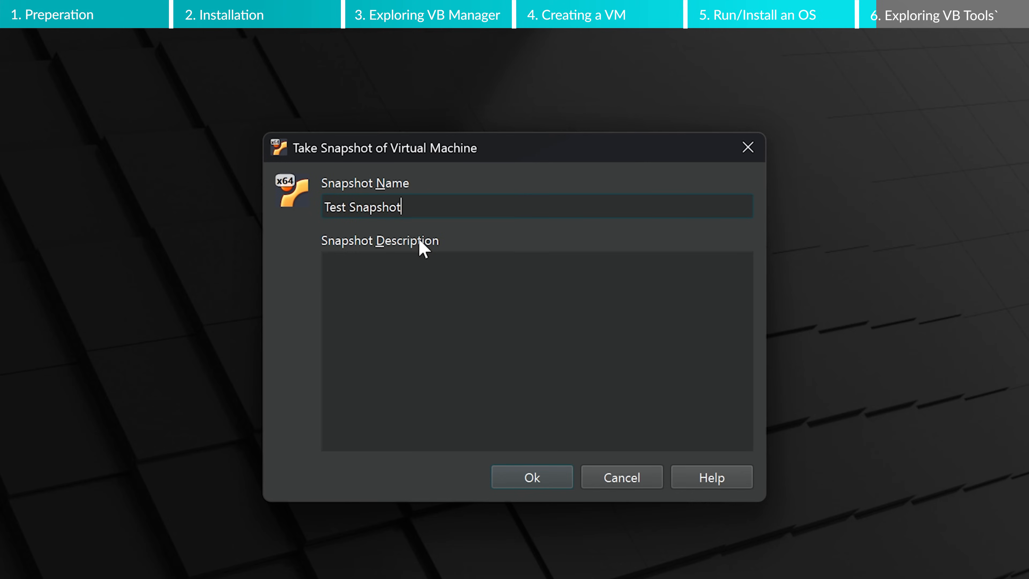
key(Return)
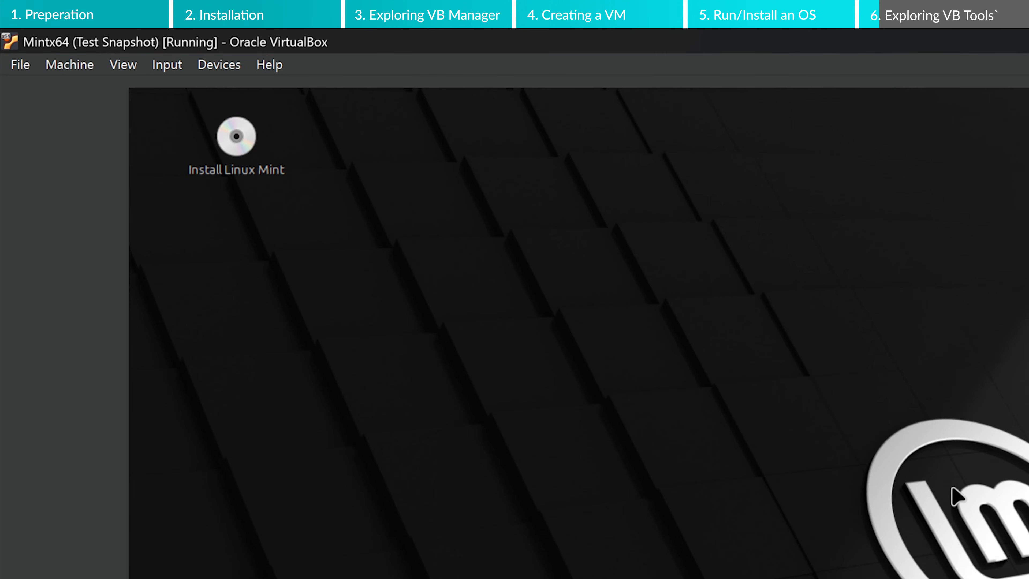
Step: Examine the running Mintx64 machine's commands for machine control, display, keyboard and mouse input, devices and help
click(74, 71)
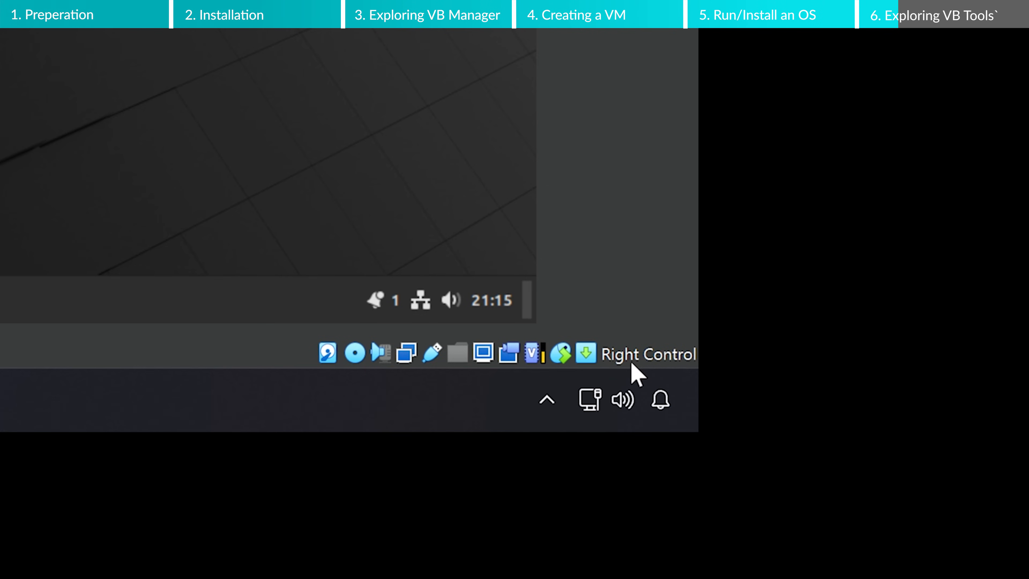
mouse_move(632, 364)
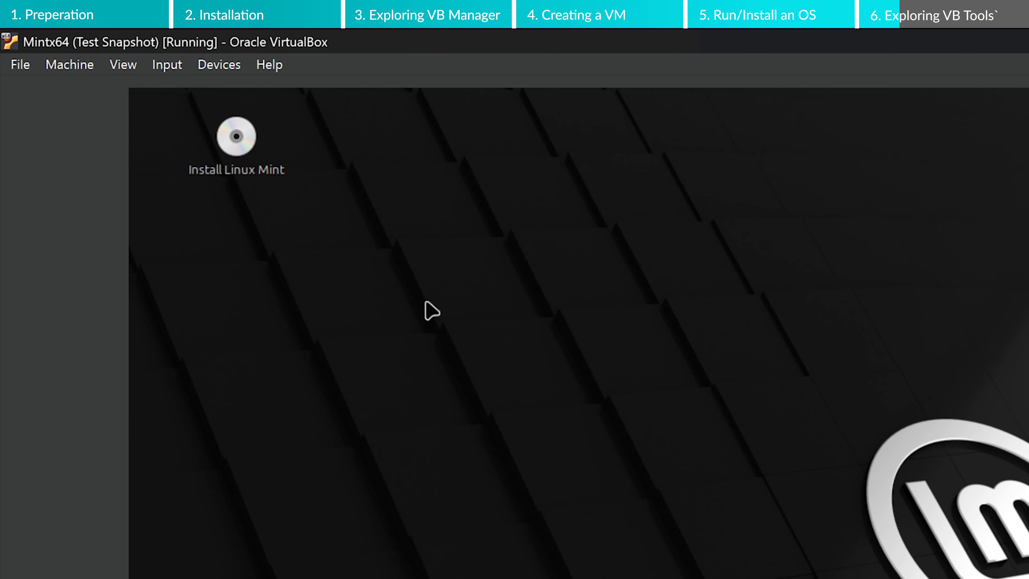
click(126, 65)
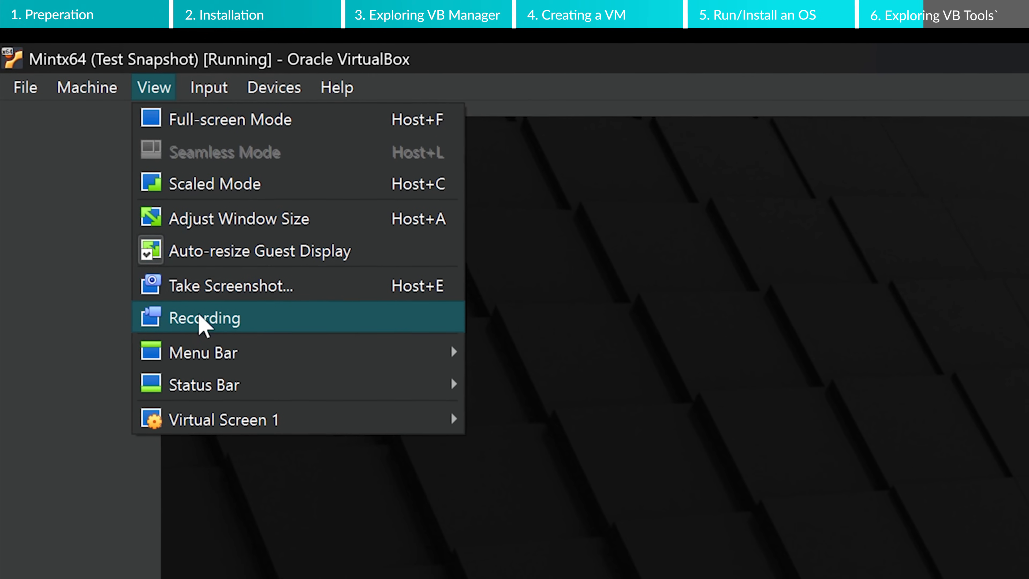
mouse_move(205, 351)
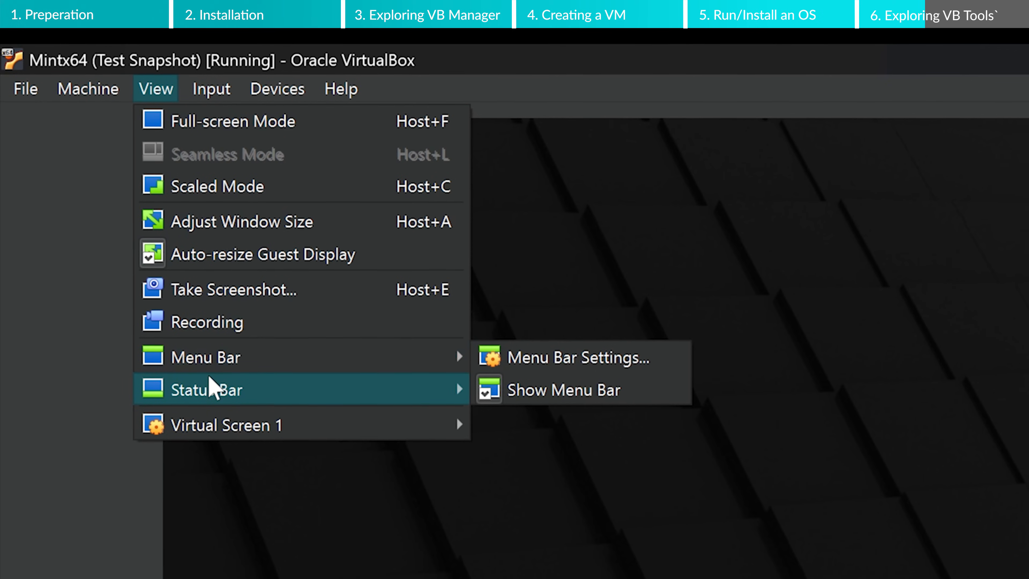
mouse_move(219, 435)
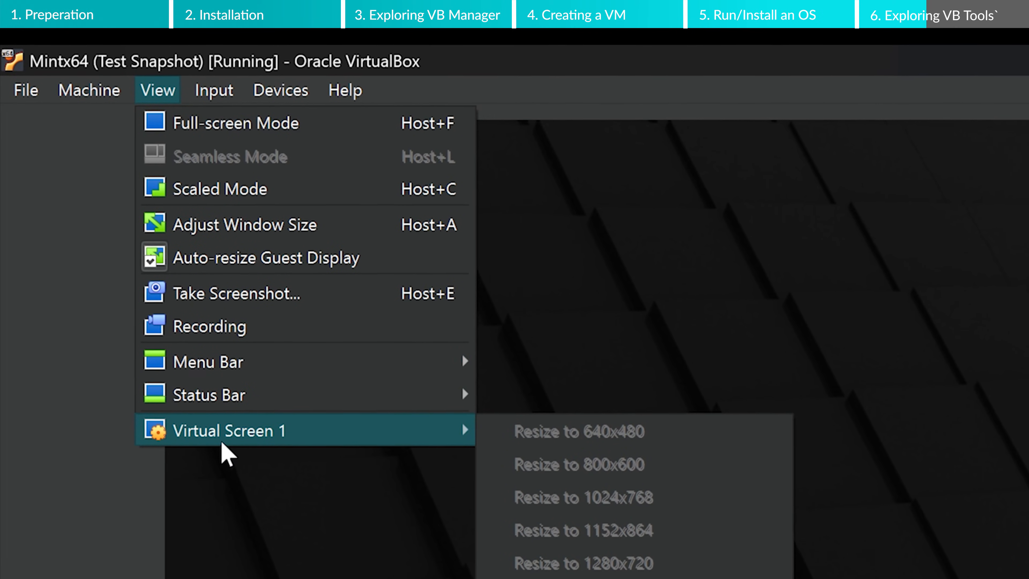
mouse_move(231, 91)
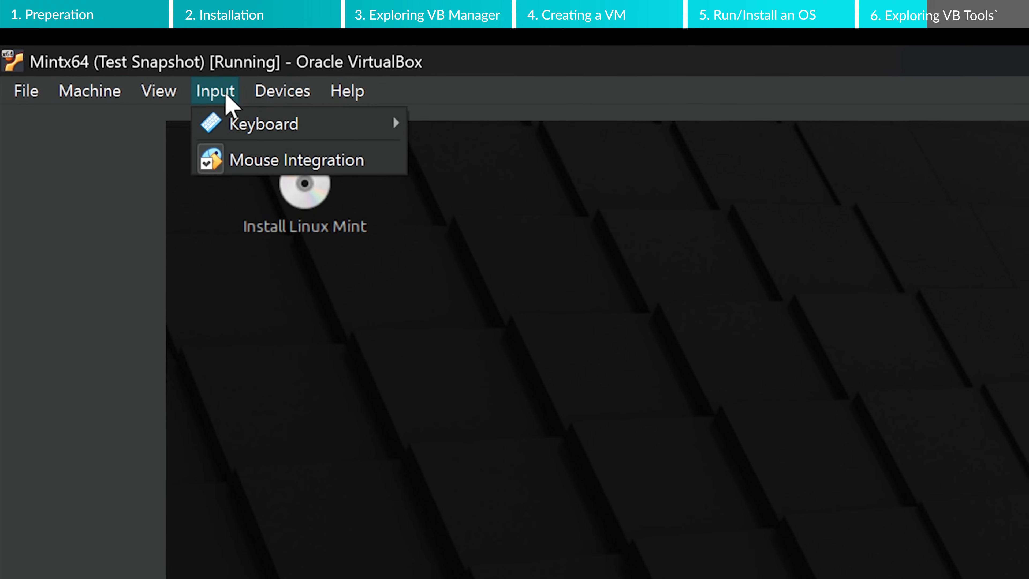
mouse_move(228, 114)
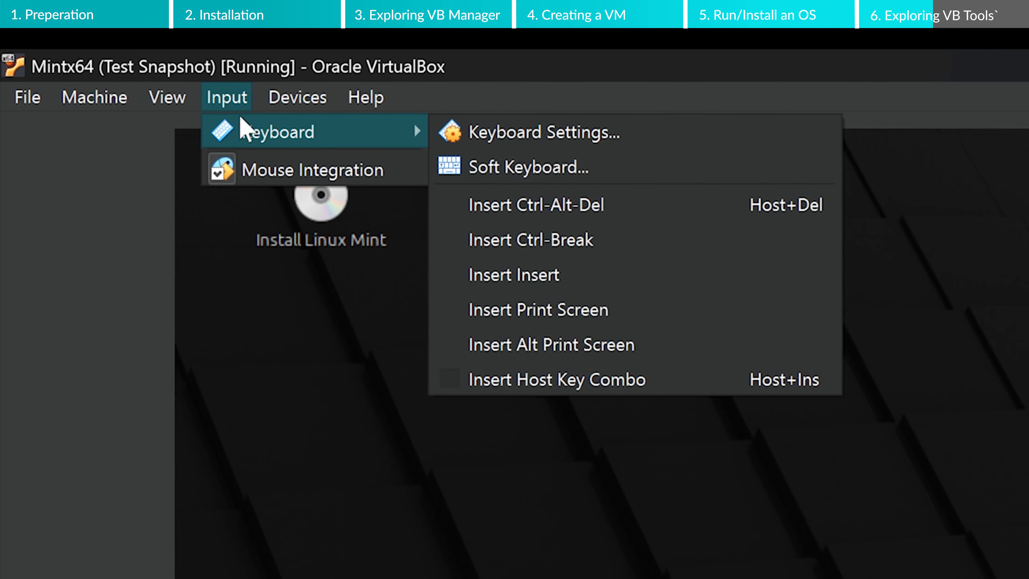
mouse_move(289, 101)
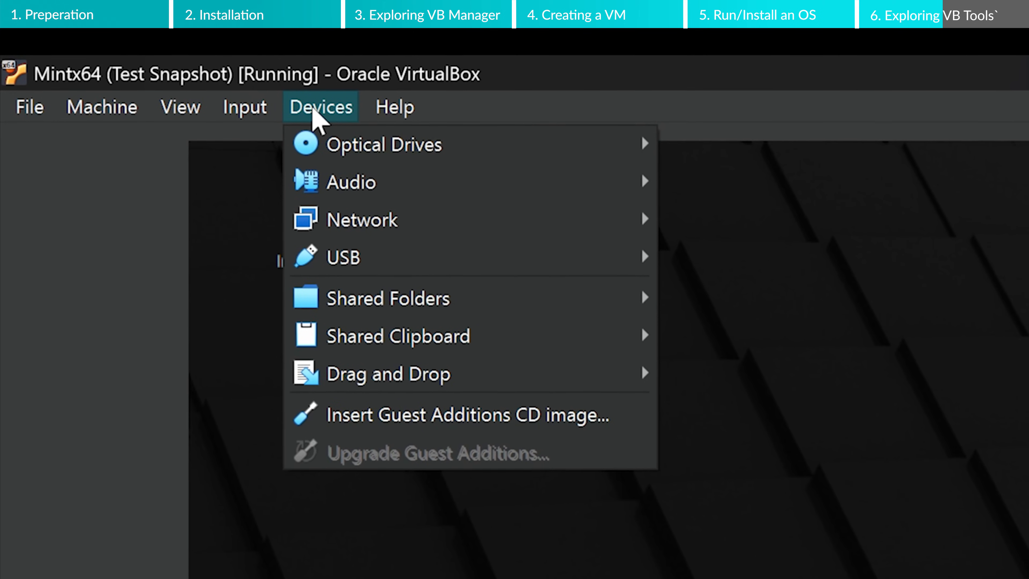
mouse_move(406, 115)
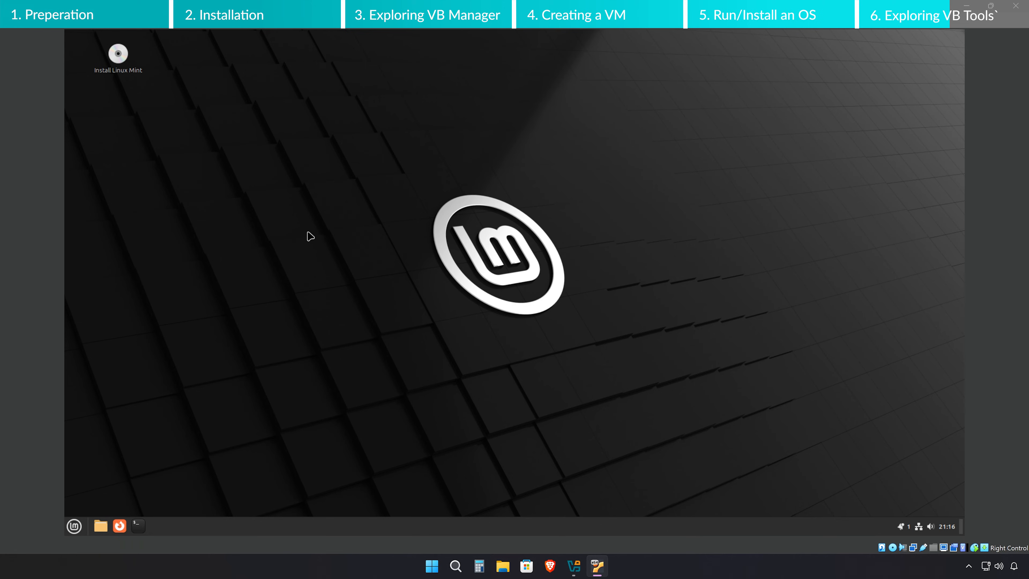
Step: Shut down the running Mintx64 machine and confirm the shutdown inside Linux Mint
click(34, 18)
click(56, 122)
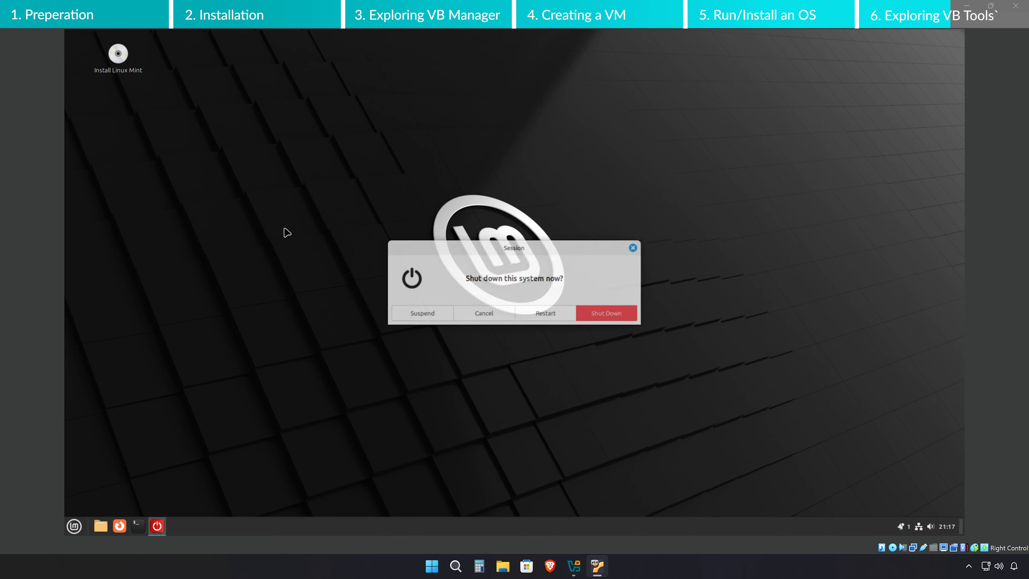
click(604, 316)
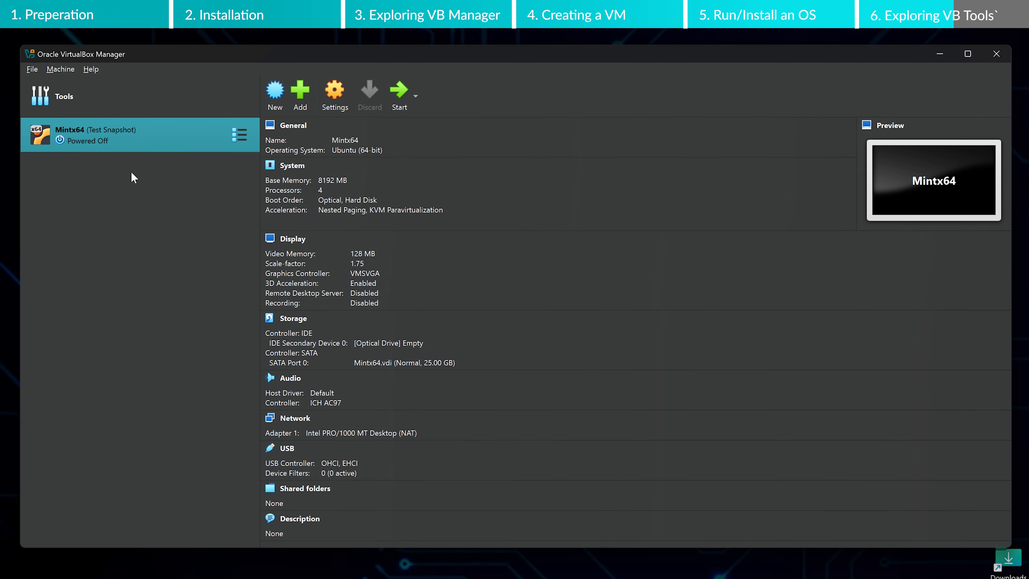
Step: View the Mintx64 machine's snapshots and its other available tools, then return to its details
click(240, 134)
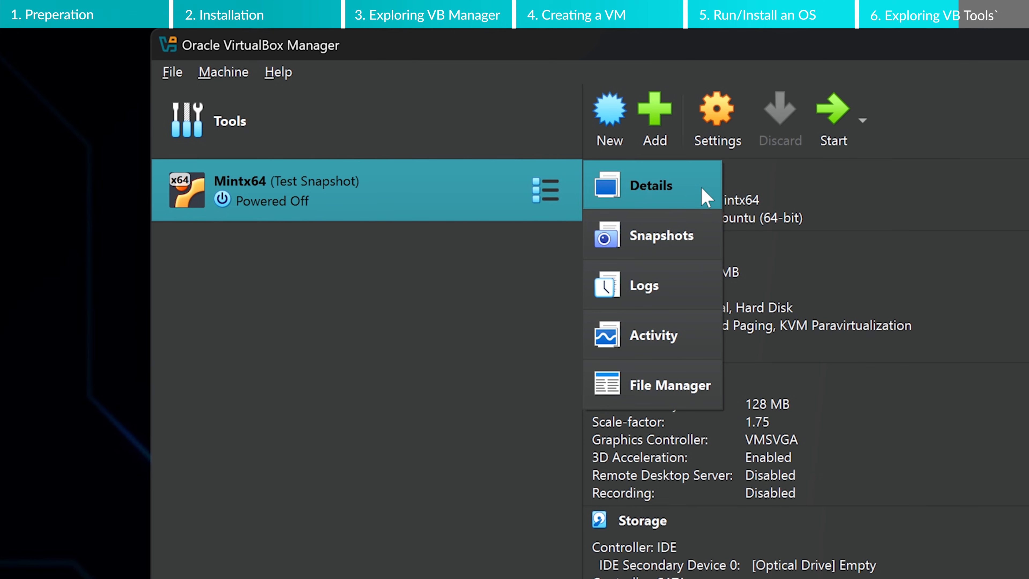
click(685, 237)
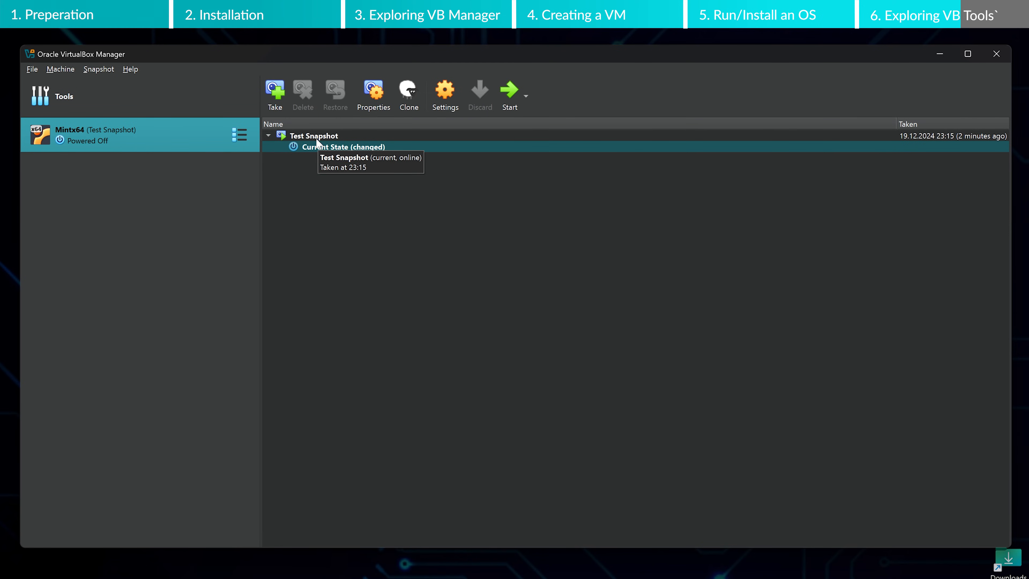
click(240, 137)
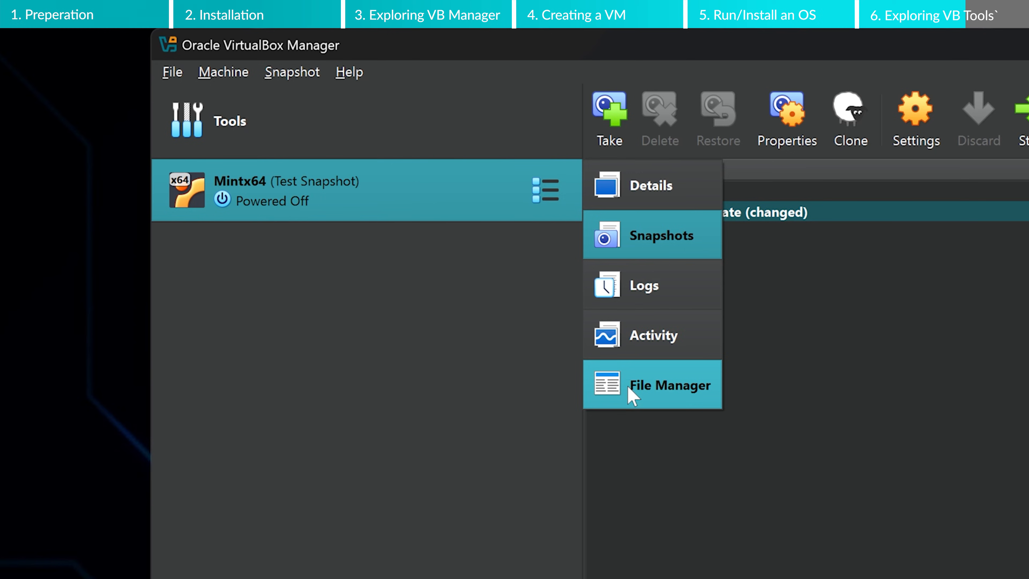
click(489, 355)
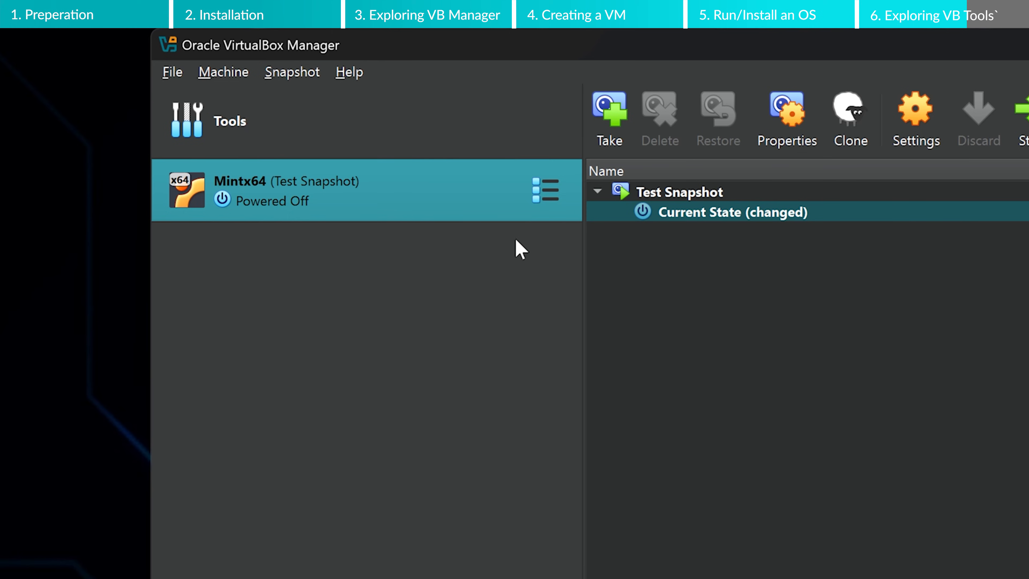
click(545, 191)
click(641, 198)
click(401, 312)
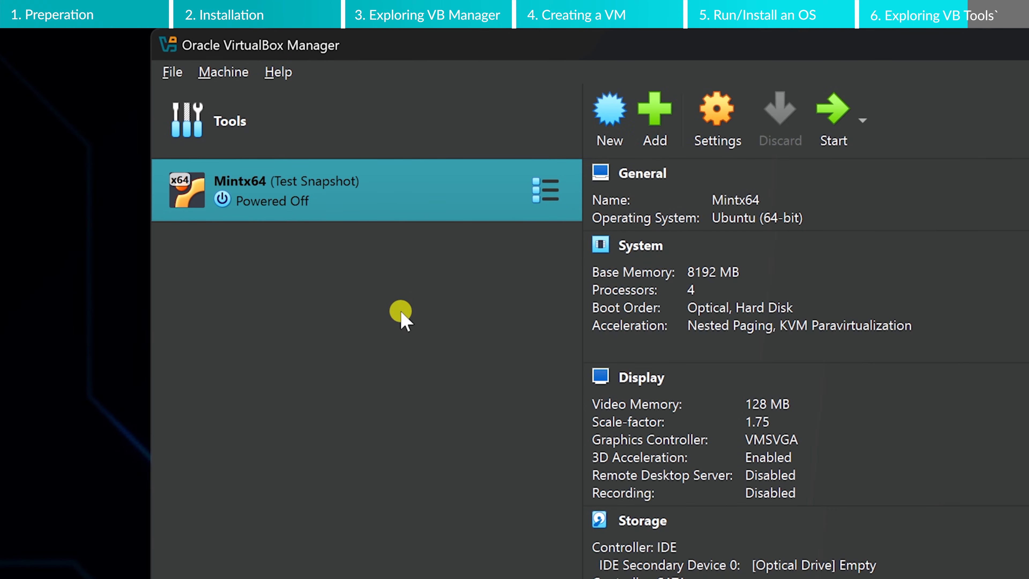
Step: Create a linked clone of the Mintx64 machine named "Mintx64 Clone" in C:\Users\Public\VirtualBox VMs
right_click(385, 208)
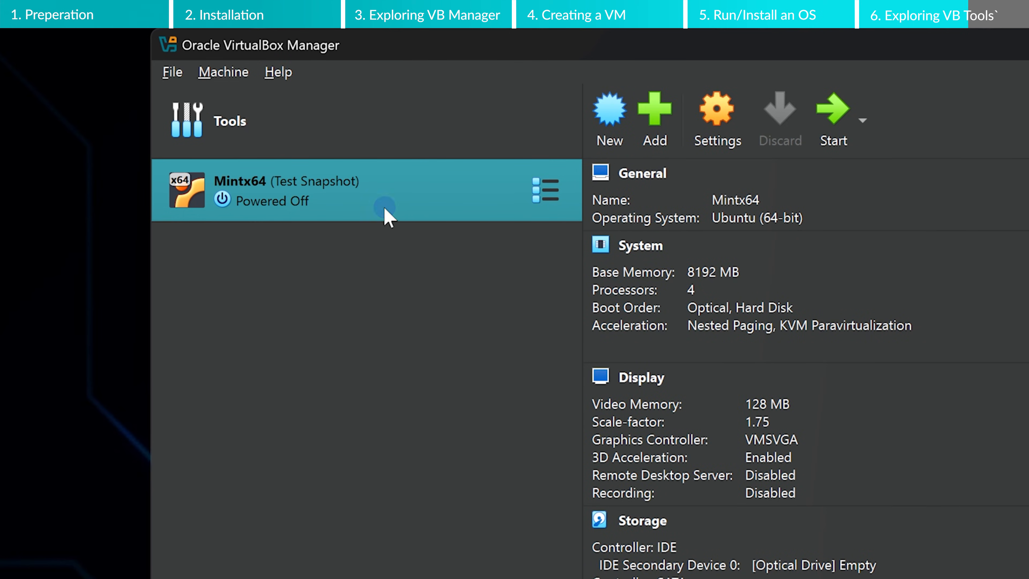
right_click(286, 177)
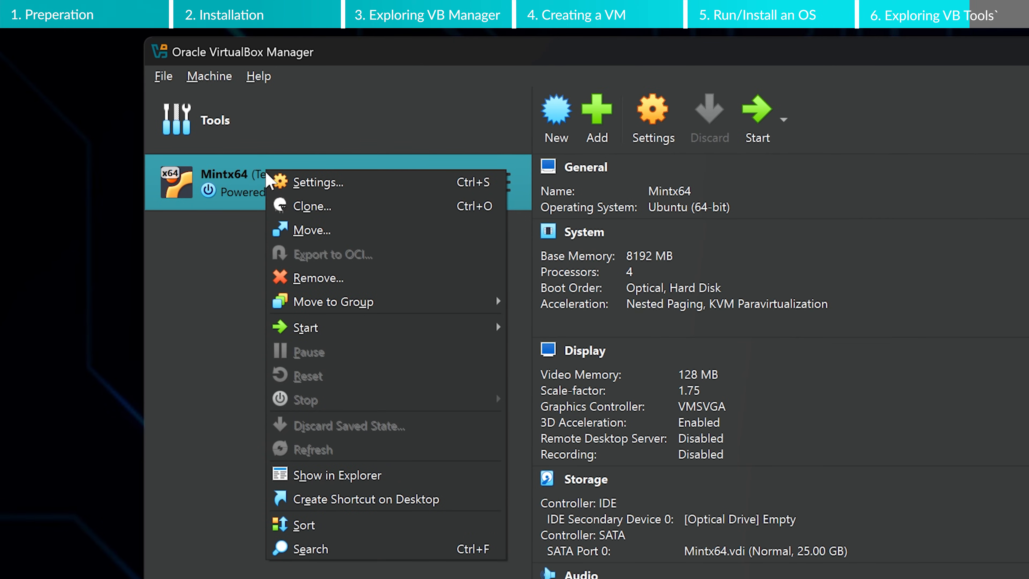
click(340, 207)
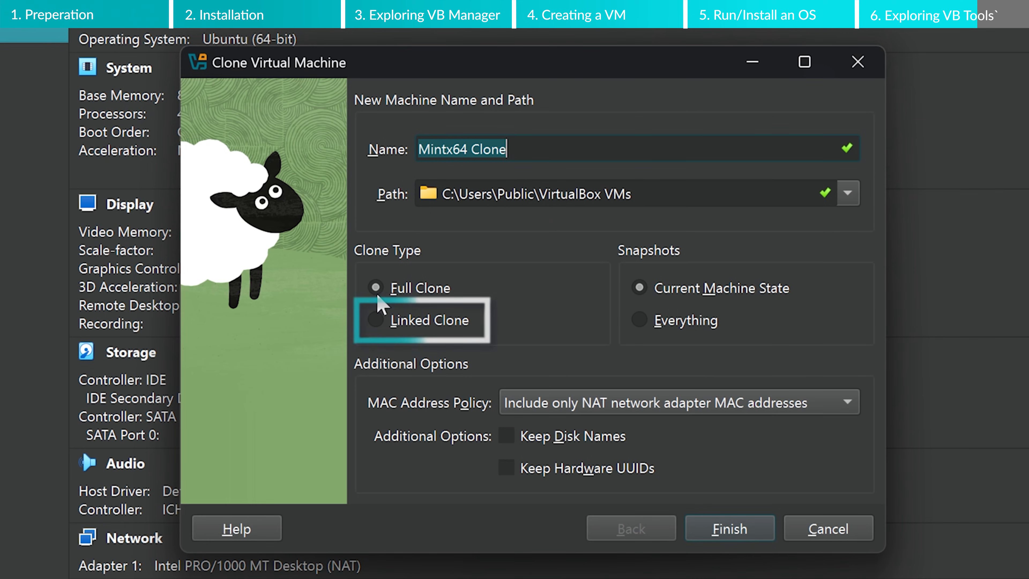
click(376, 321)
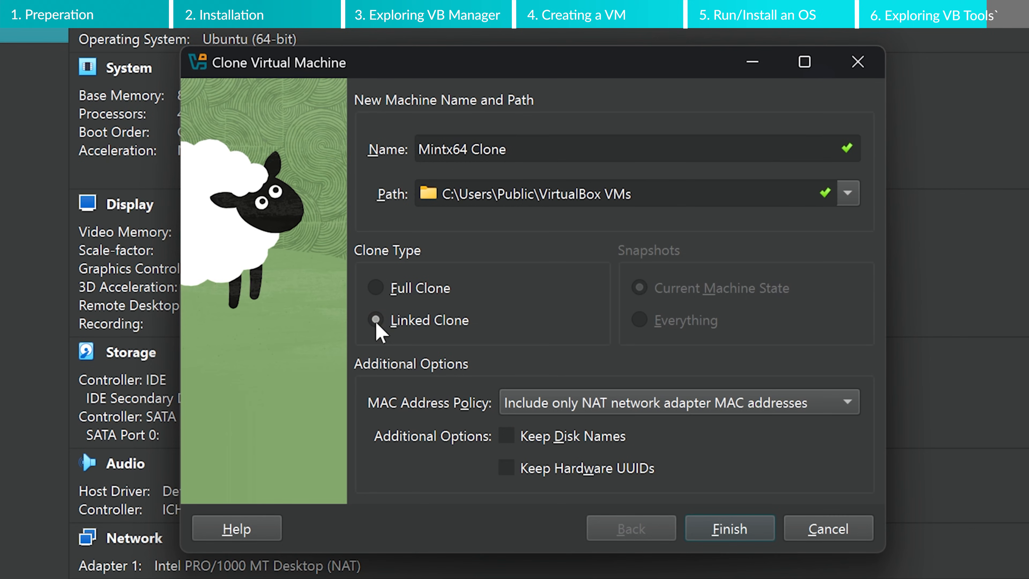
click(730, 527)
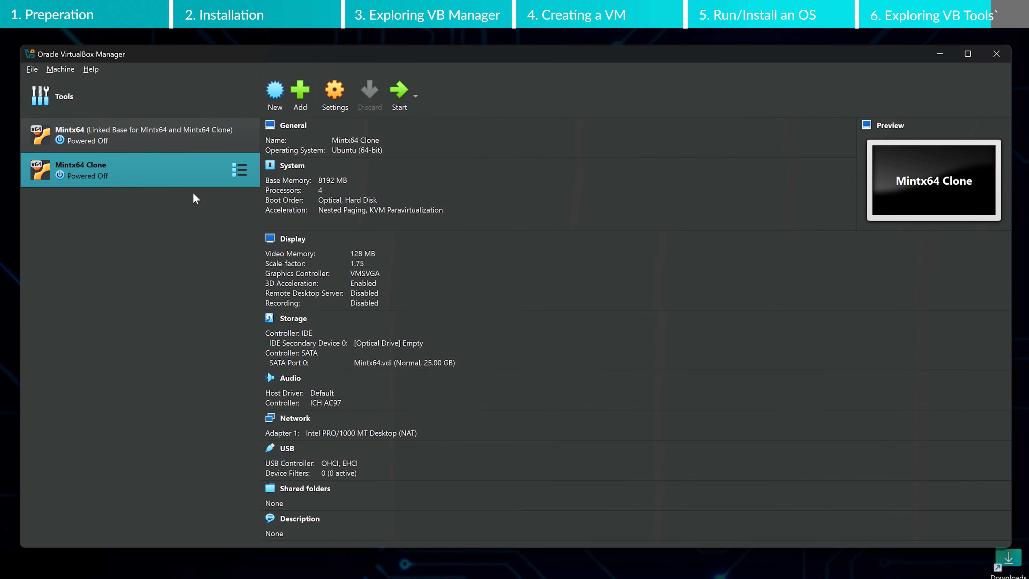
Step: Remove the original Mintx64 machine from the machine list and delete all its files
click(210, 136)
right_click(204, 138)
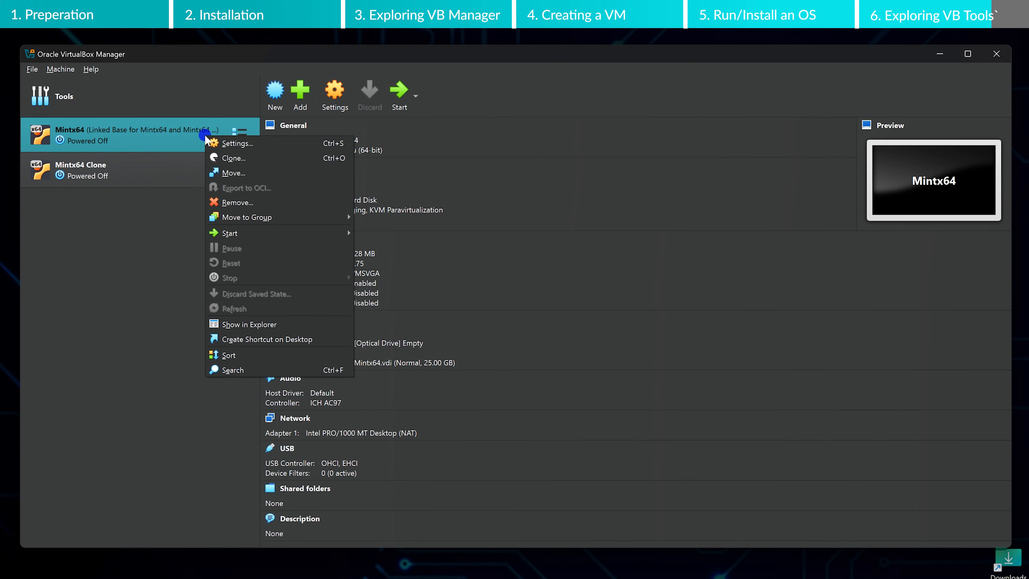
click(231, 203)
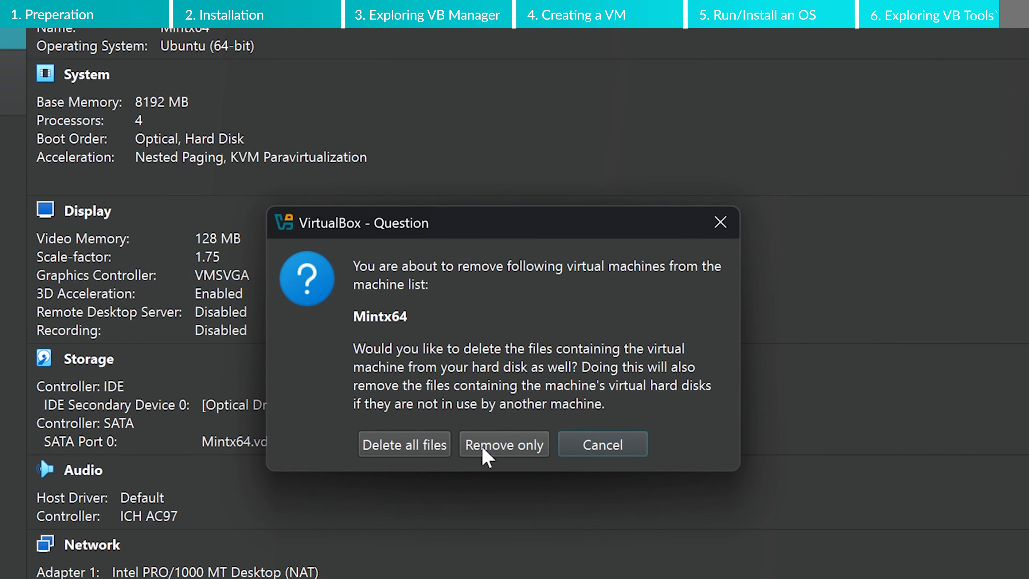
click(422, 449)
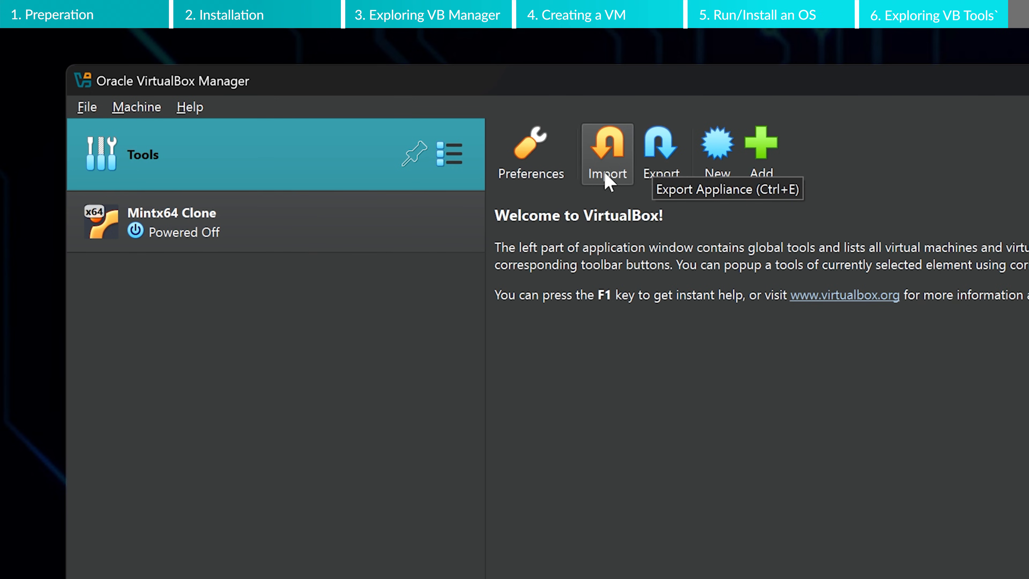
Step: Review VirtualBox's global extensions tool and the hard, optical and floppy disks in its media tool
click(451, 156)
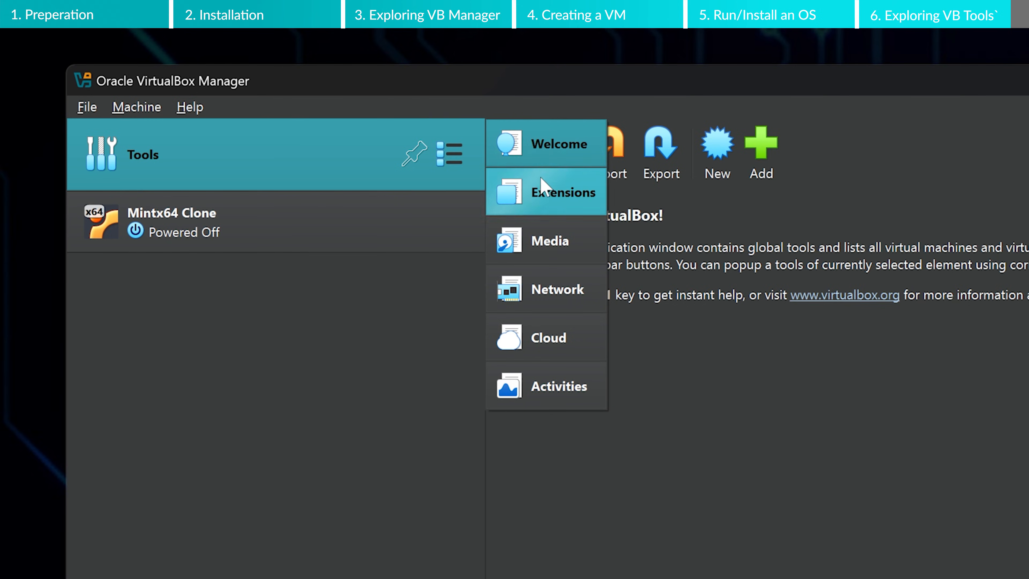
click(543, 194)
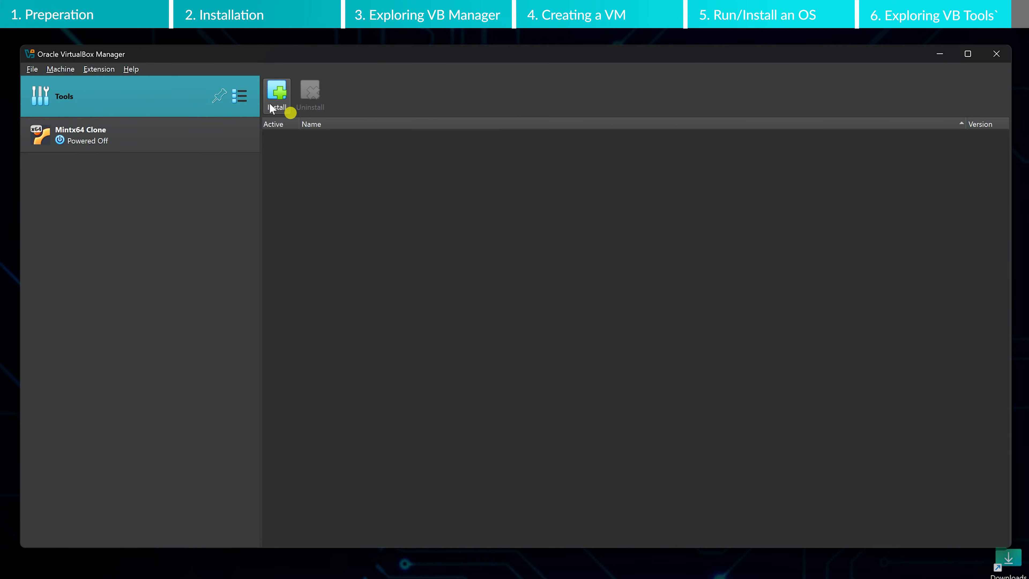
click(246, 94)
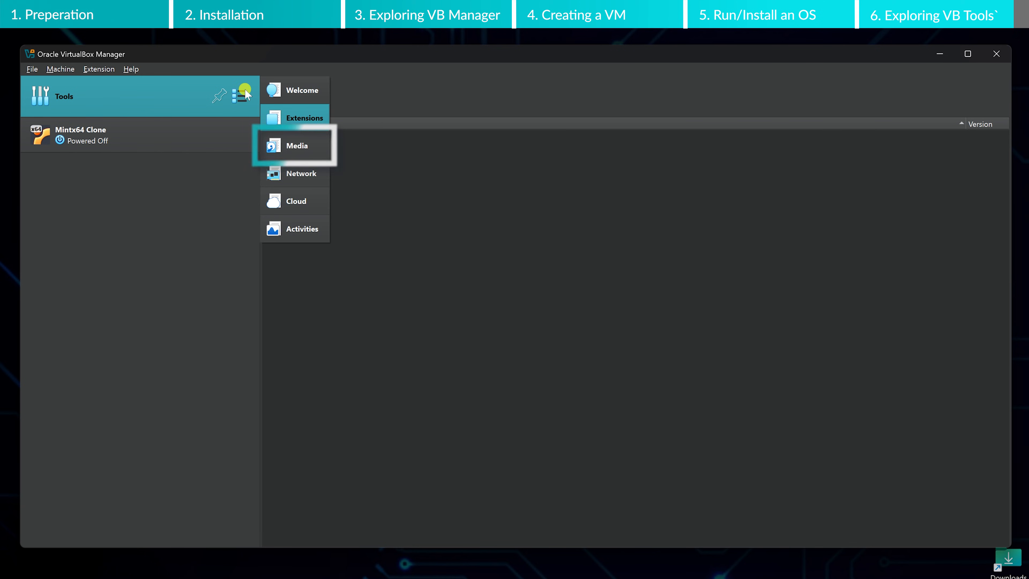
click(291, 146)
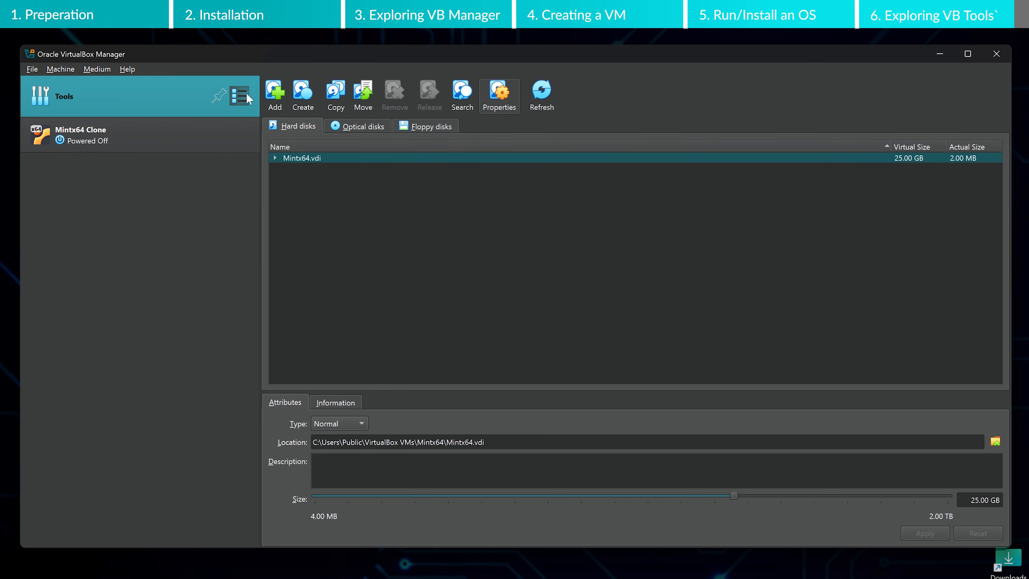
click(357, 126)
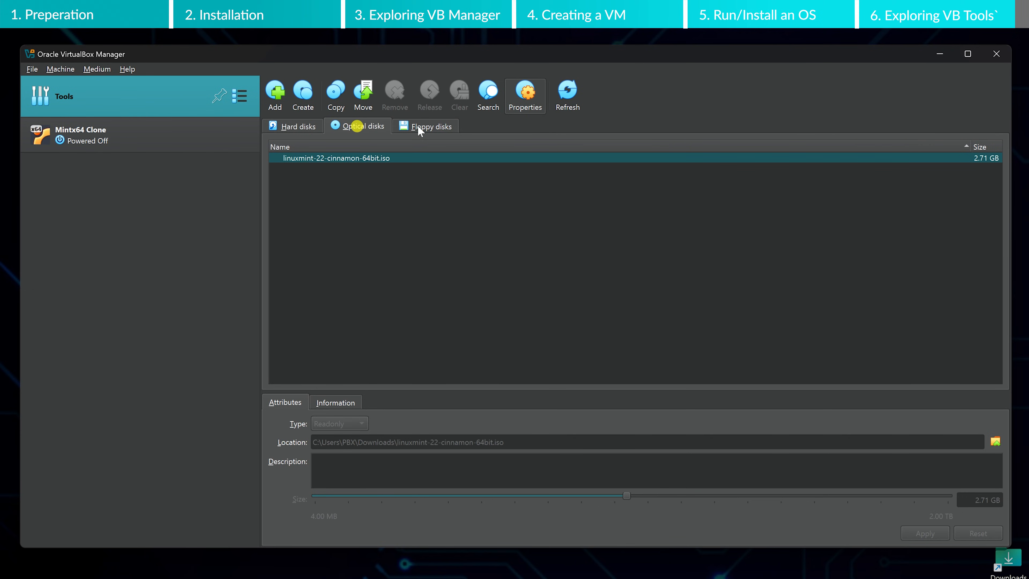
click(418, 127)
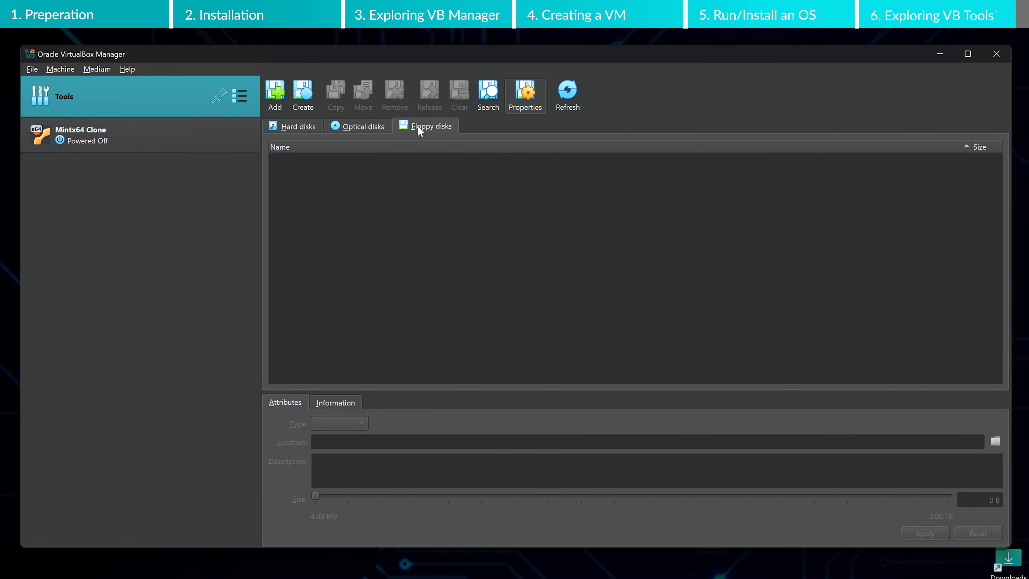
Step: Review VirtualBox's global network, cloud and activities tools
click(242, 97)
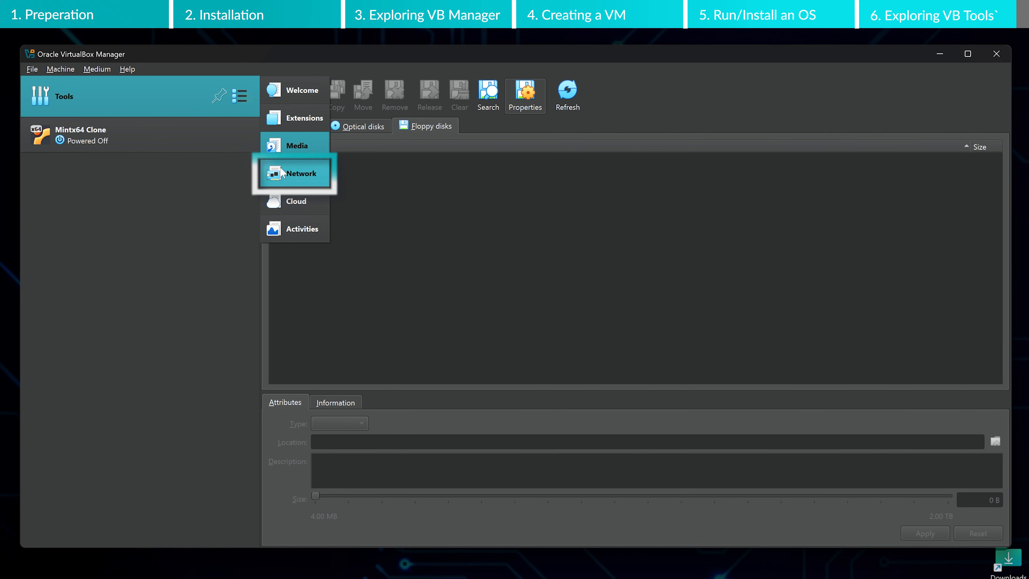
click(308, 175)
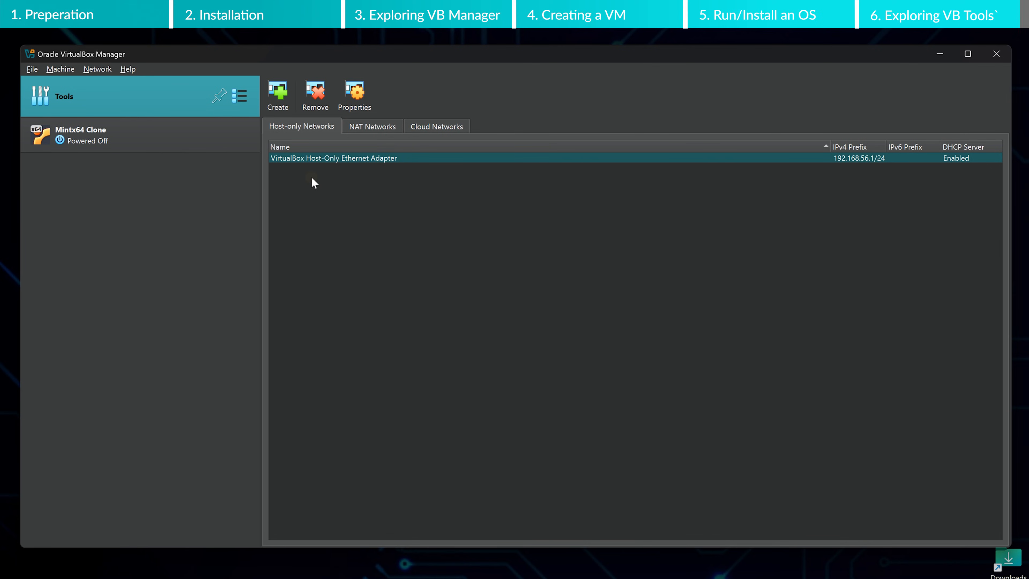
click(247, 97)
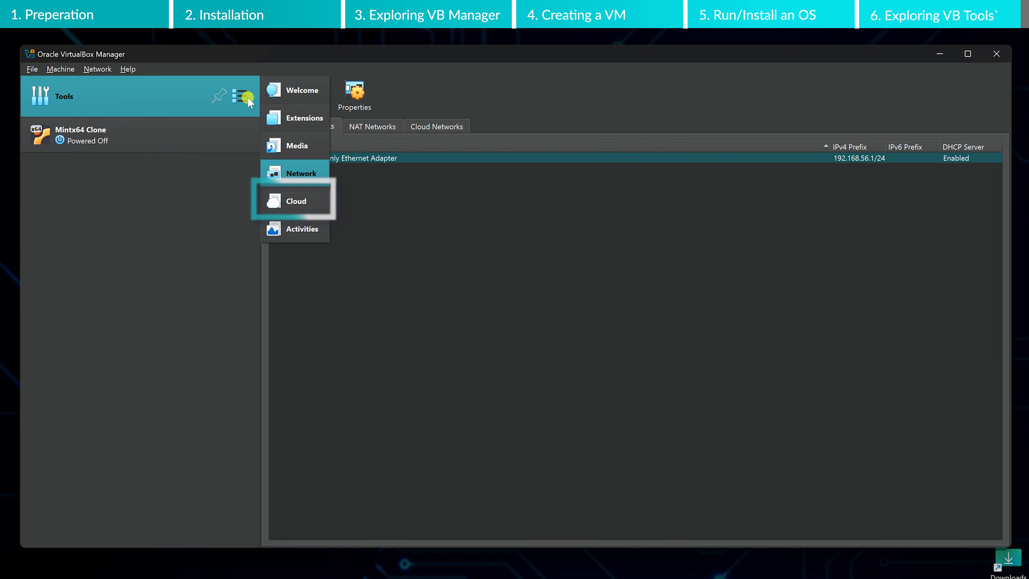
click(296, 203)
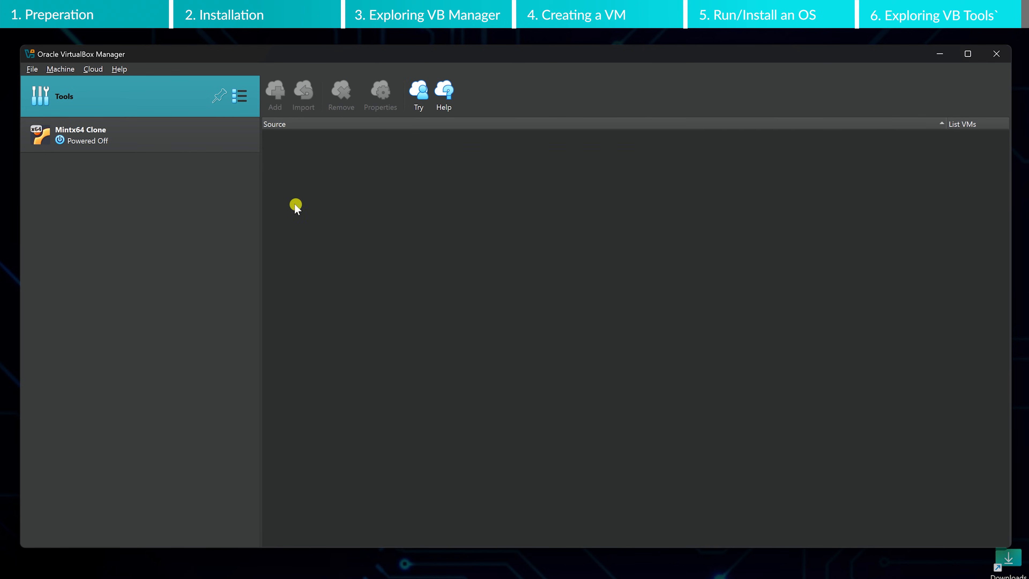
click(239, 97)
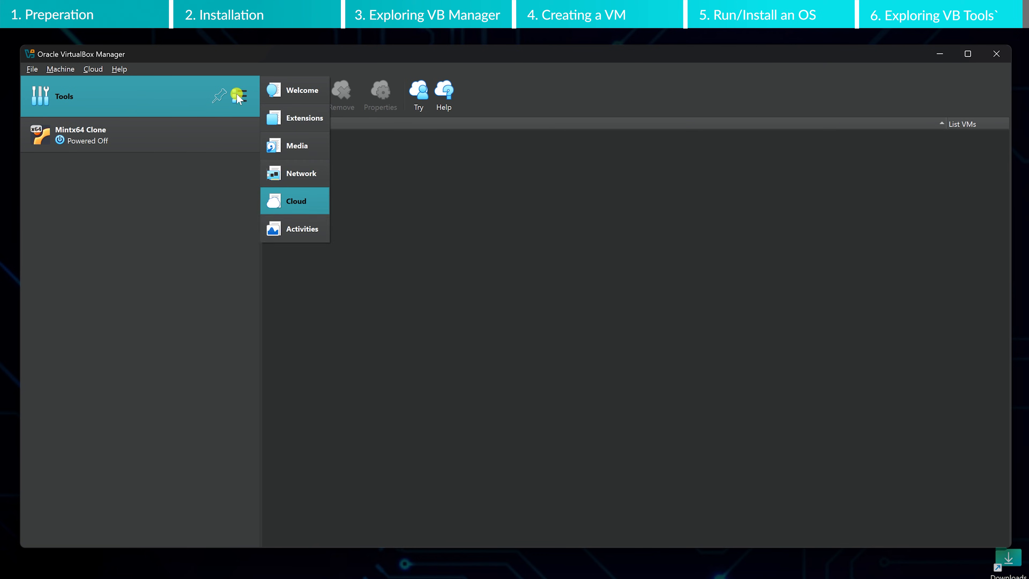
click(295, 232)
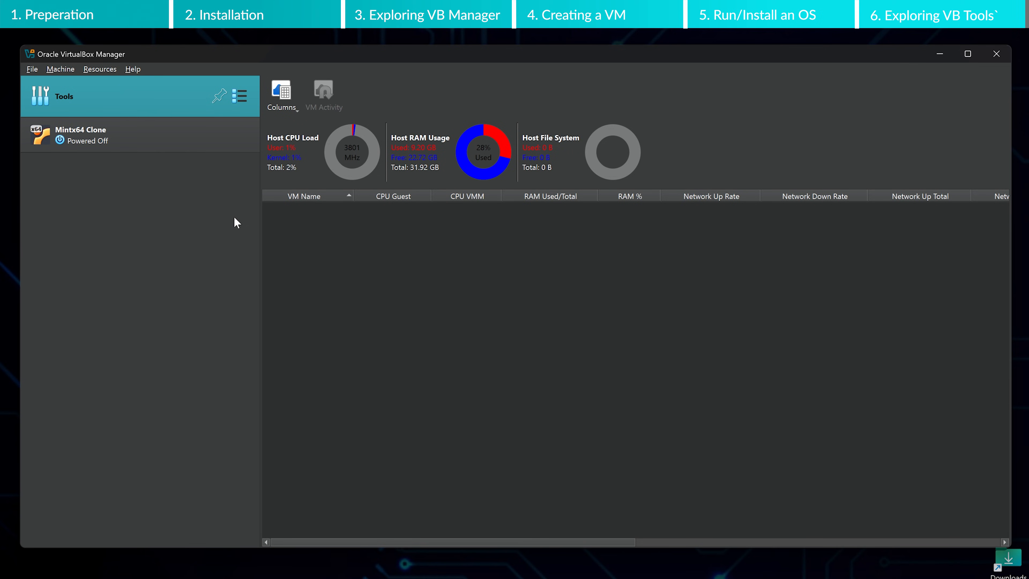
Step: Return to VirtualBox's welcome page and show the details of Mintx64 Clone
click(240, 98)
click(295, 87)
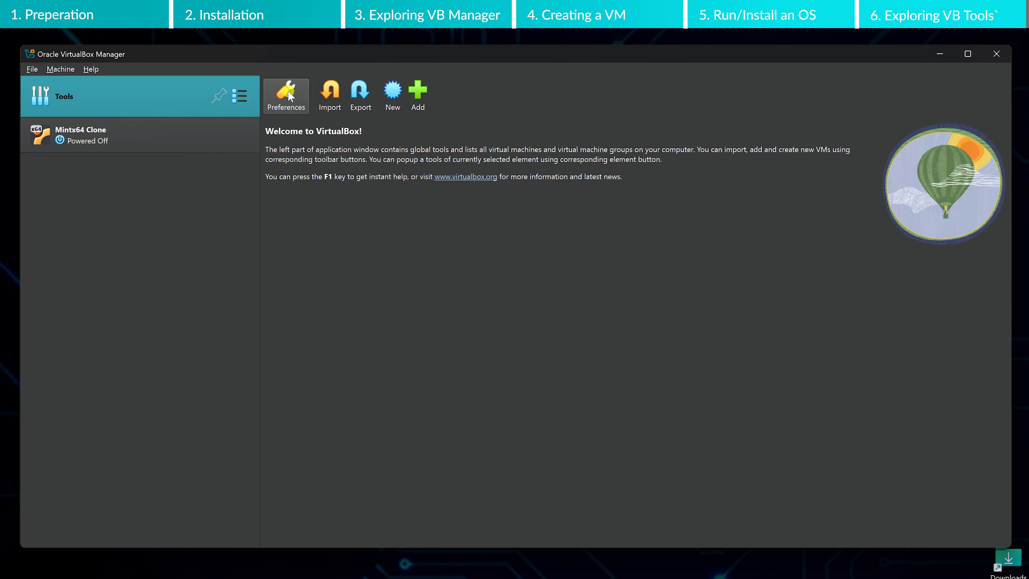
click(161, 130)
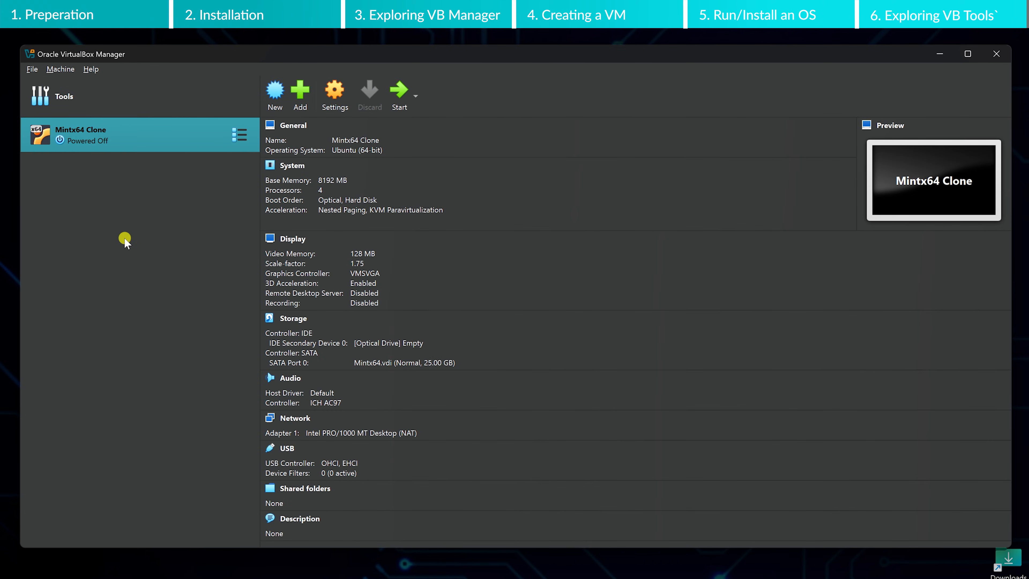